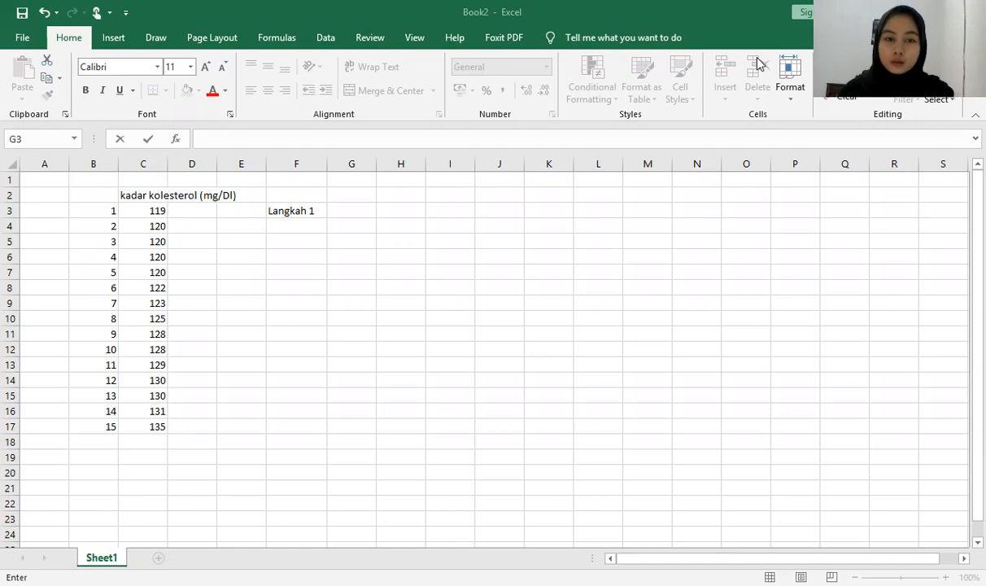
- Enter the label "Range" in cell G3 beside "Langkah 1"
click(285, 212)
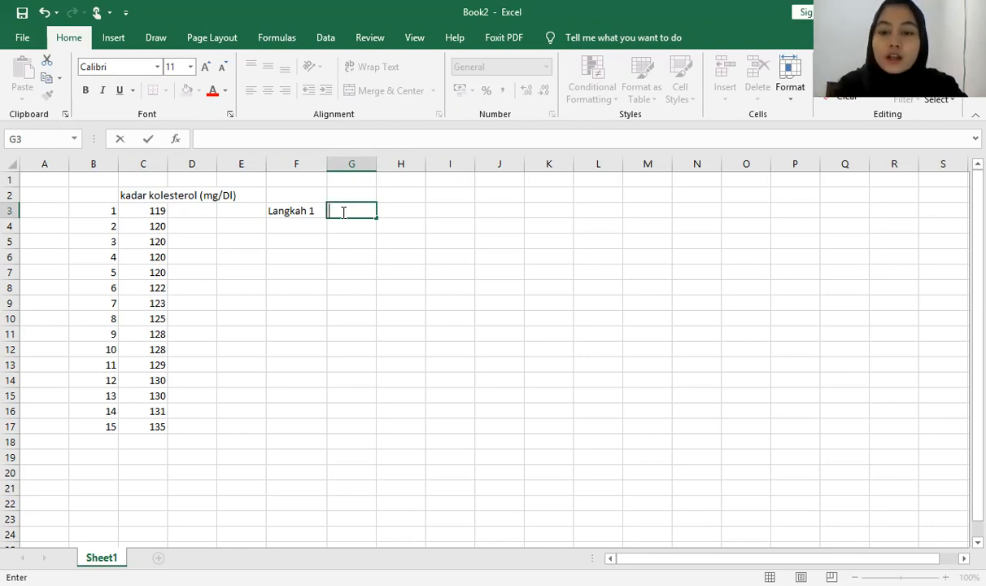
text(Rane)
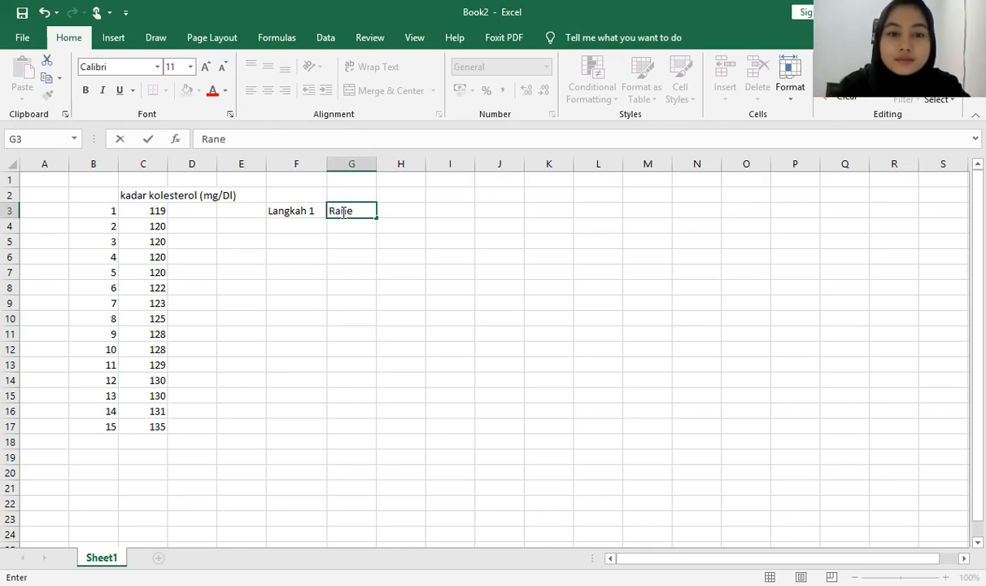
key(BackSpace)
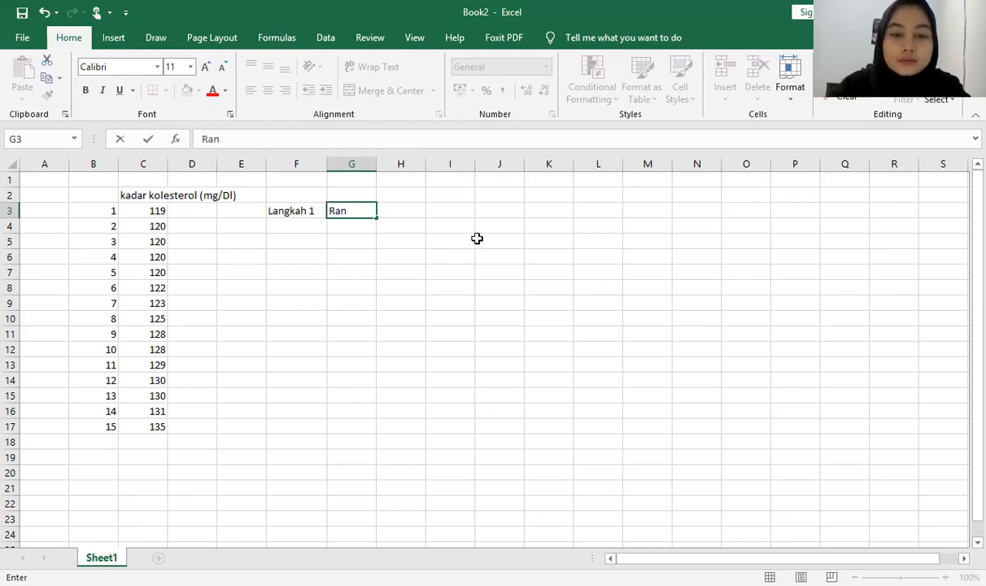
text(ge)
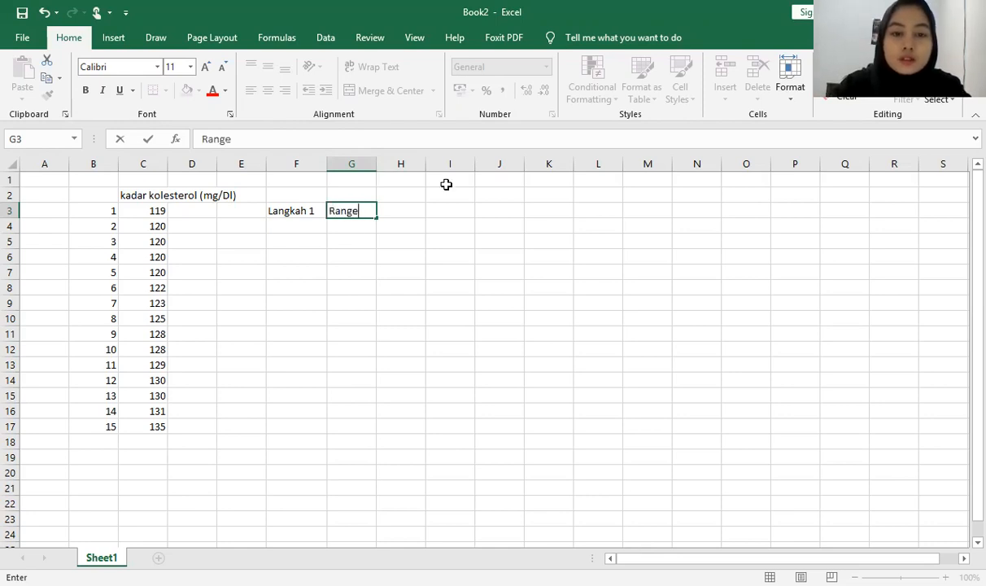
- Calculate the range in cell H3 by subtracting the smallest cholesterol value from the largest with =C17-C3
click(411, 213)
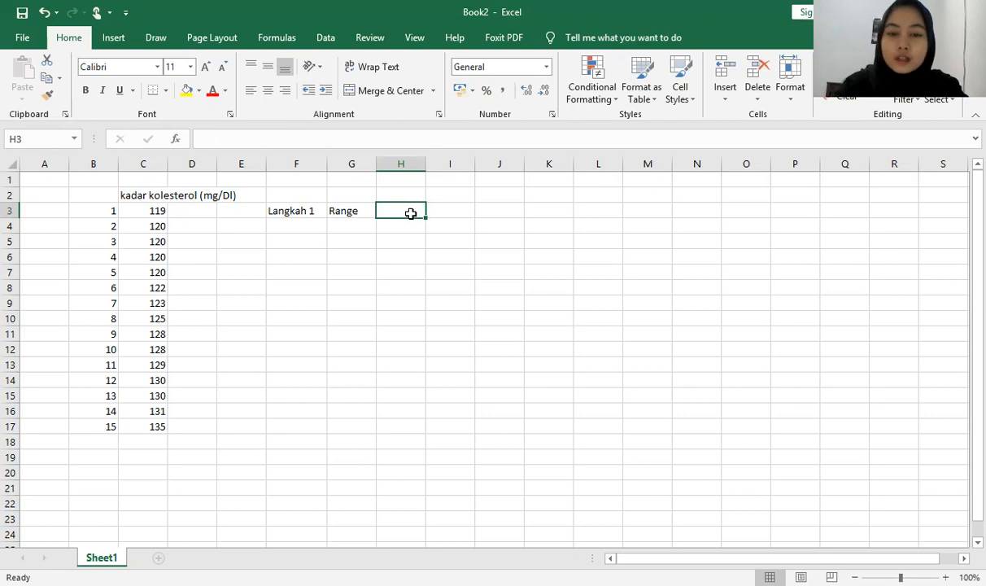
text(=)
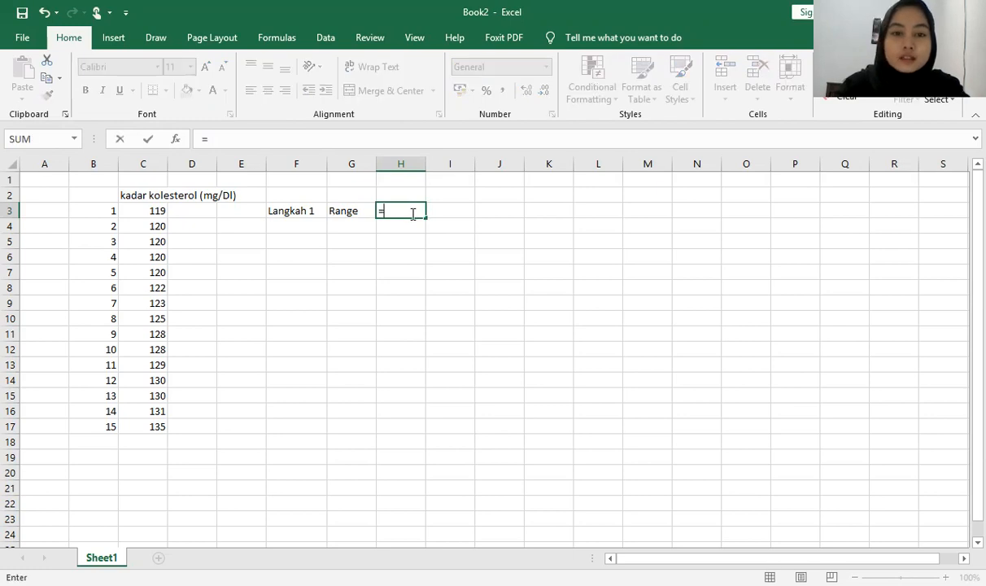
click(159, 432)
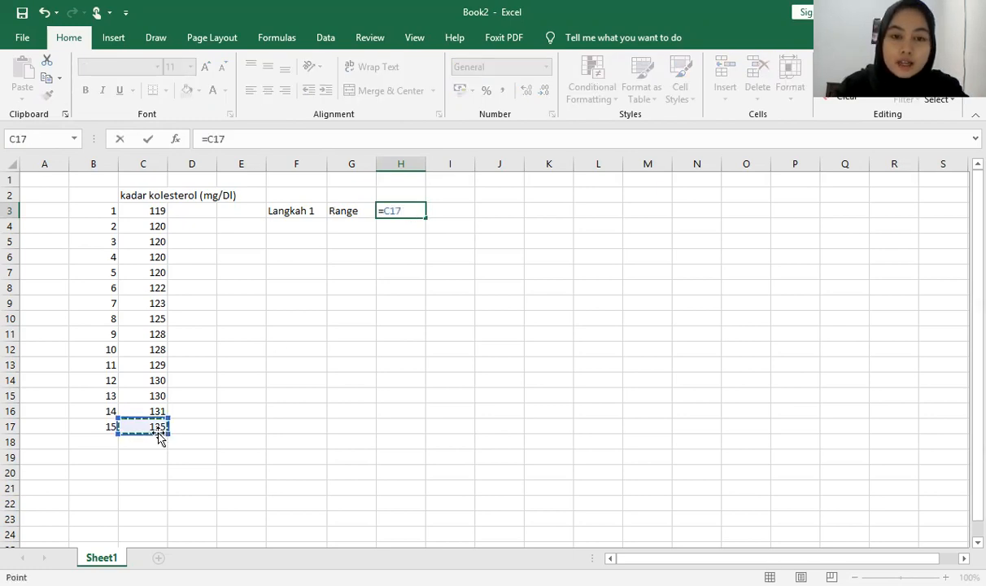
text(-)
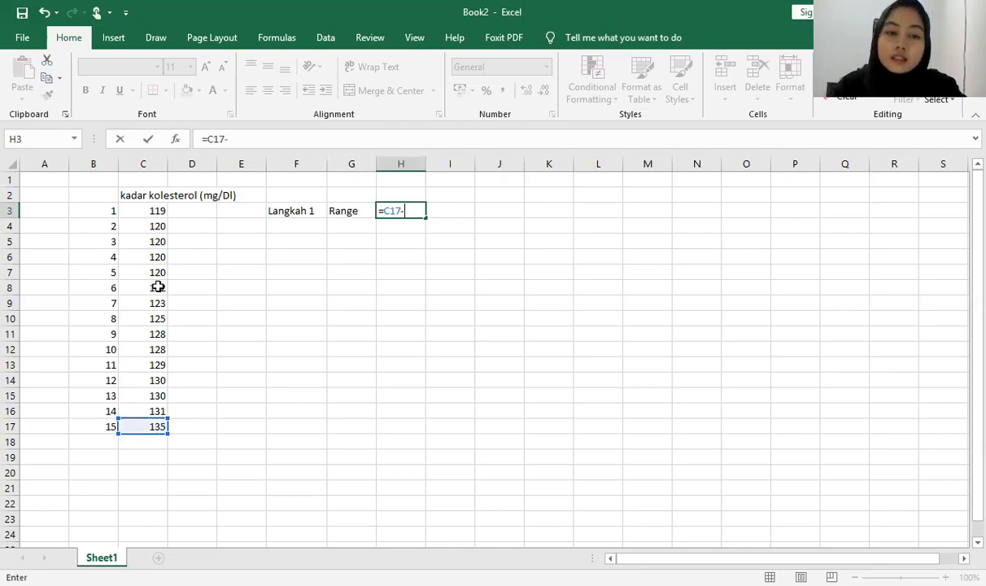
click(154, 211)
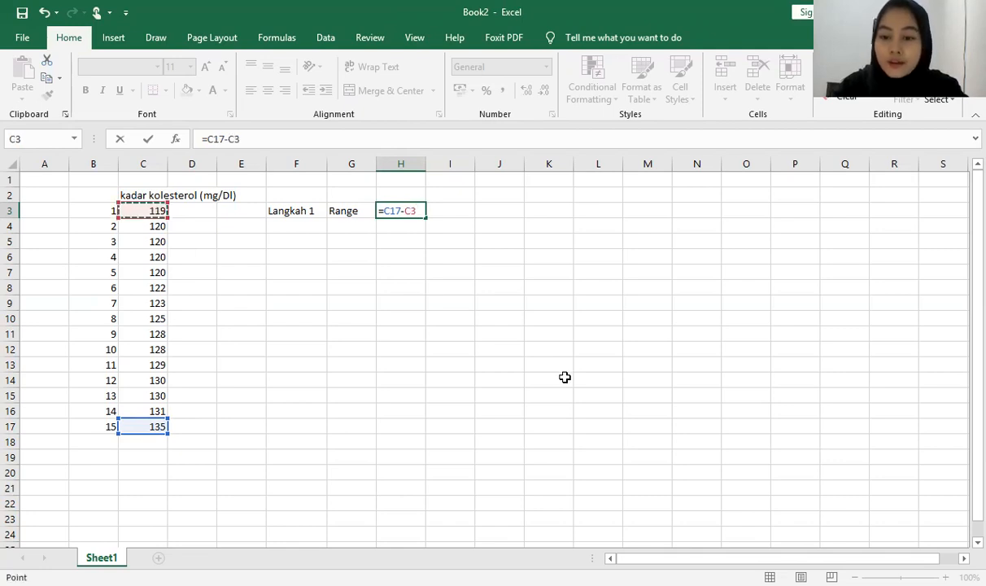
key(Return)
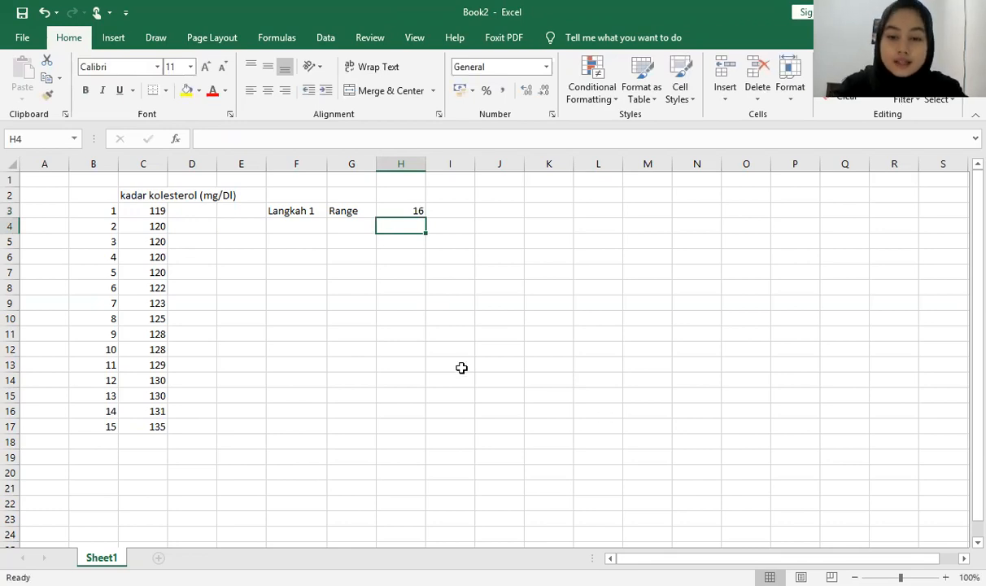
- Label cell G4 "Kelas" and calculate the number of classes in H4 with =1+(3,3*log(15))
click(356, 226)
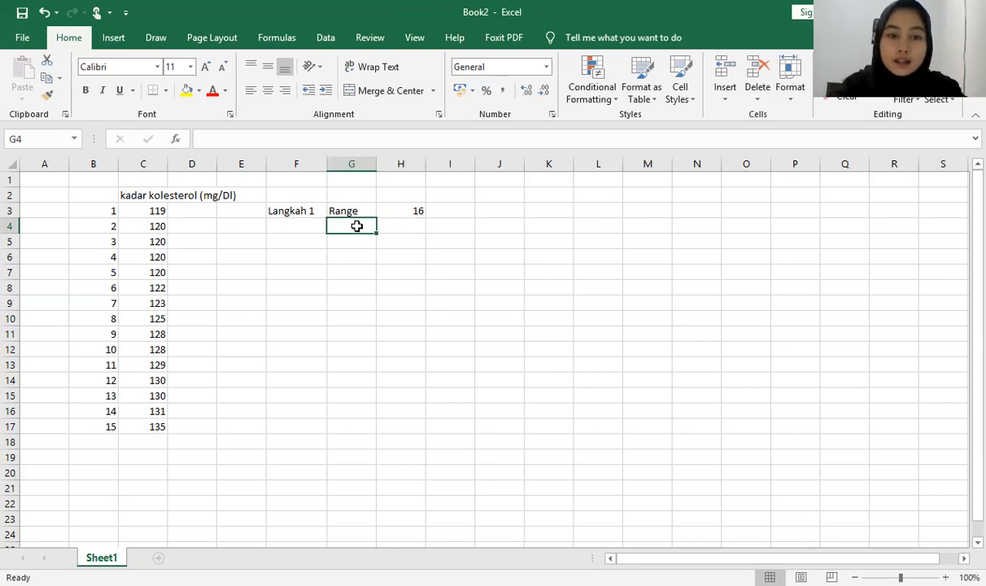
text(Kelas)
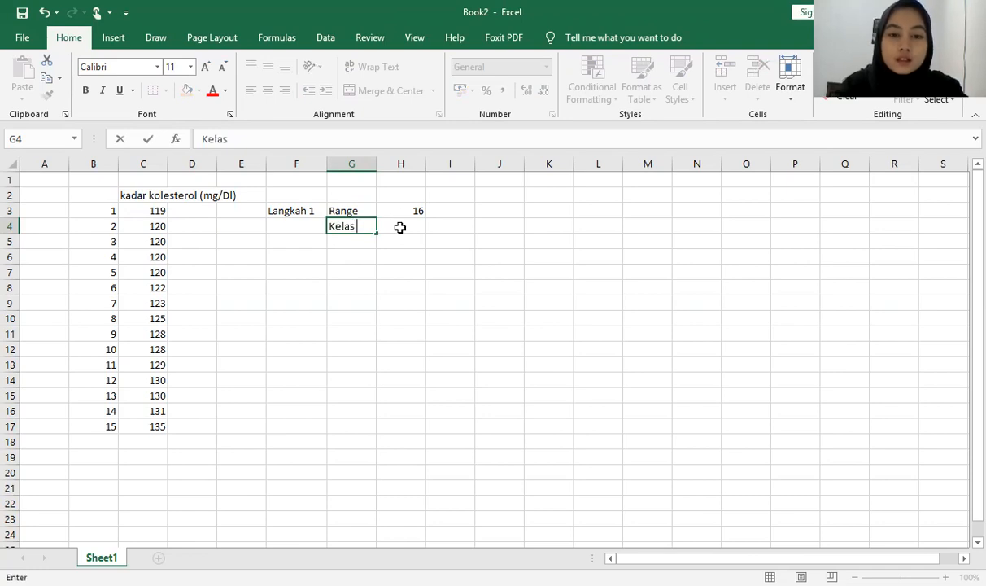
click(400, 227)
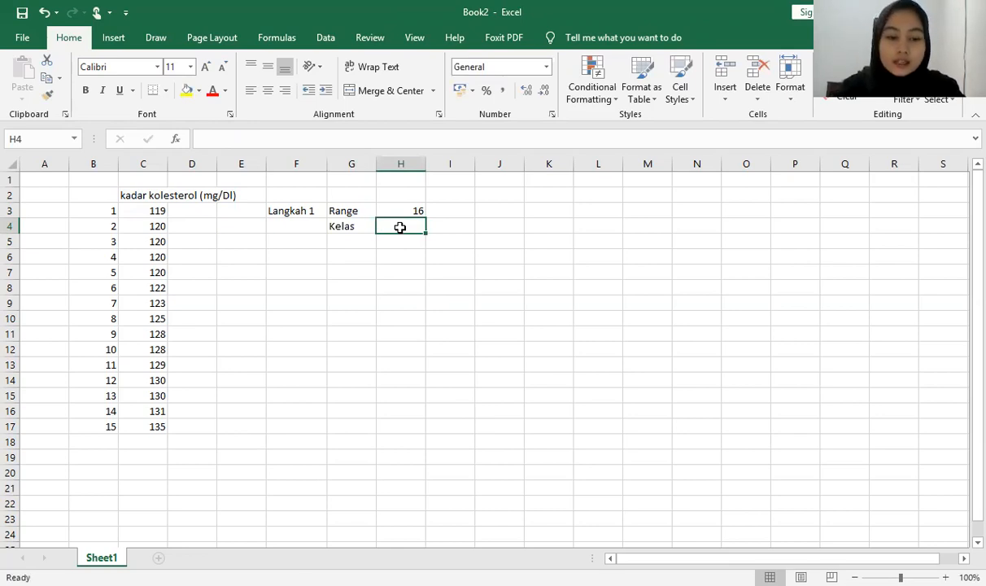
text(=1)
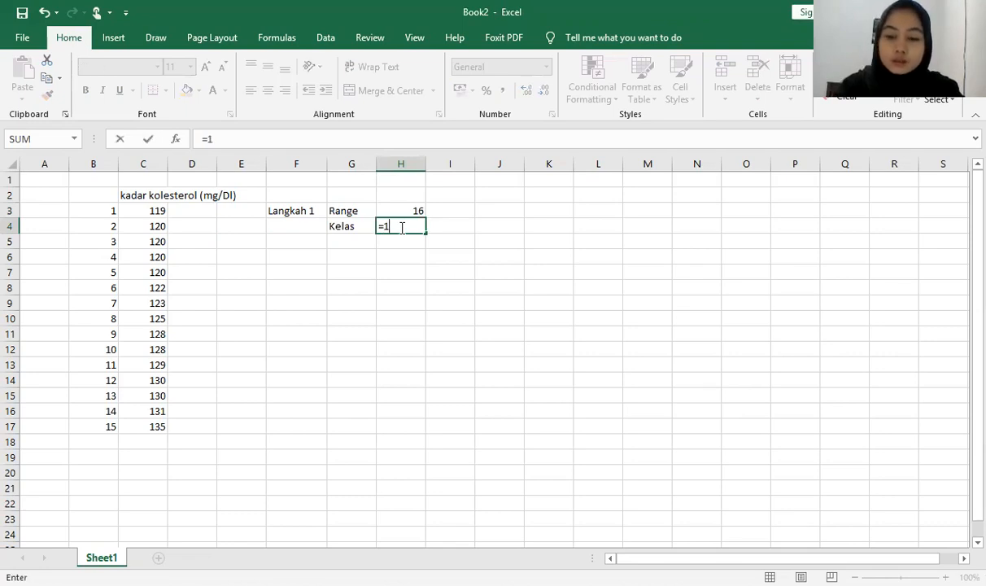
text(+)
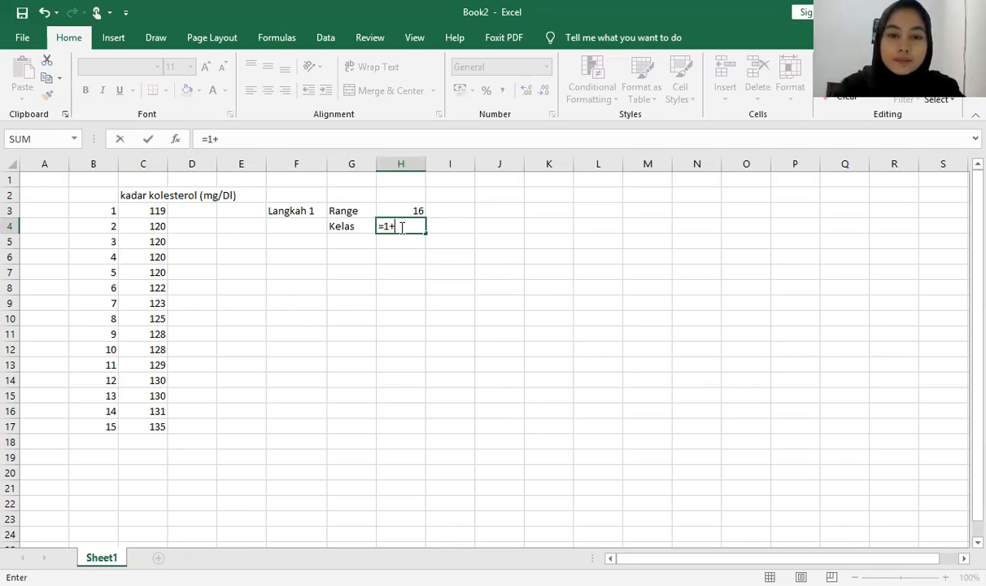
text((3,3)
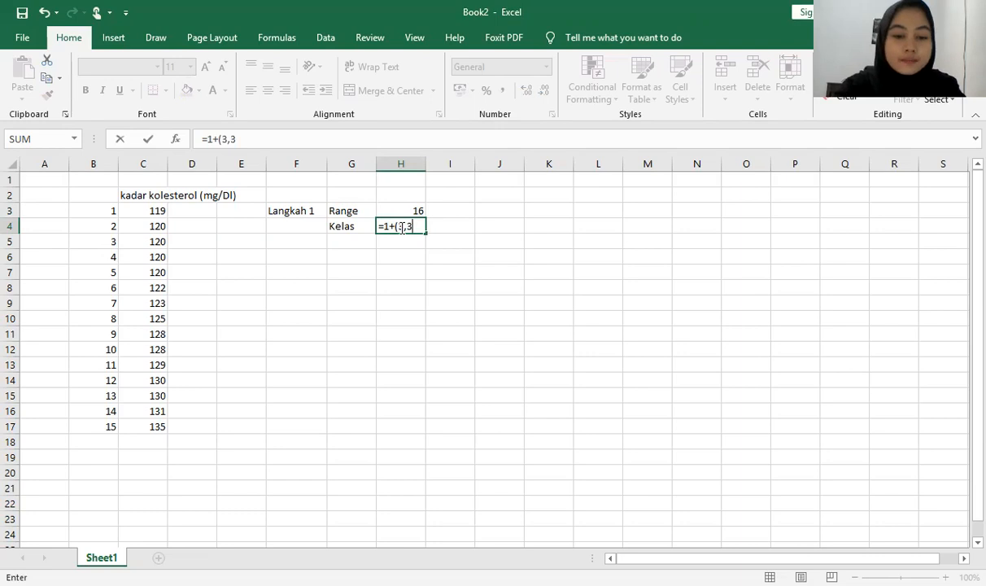
text(*)
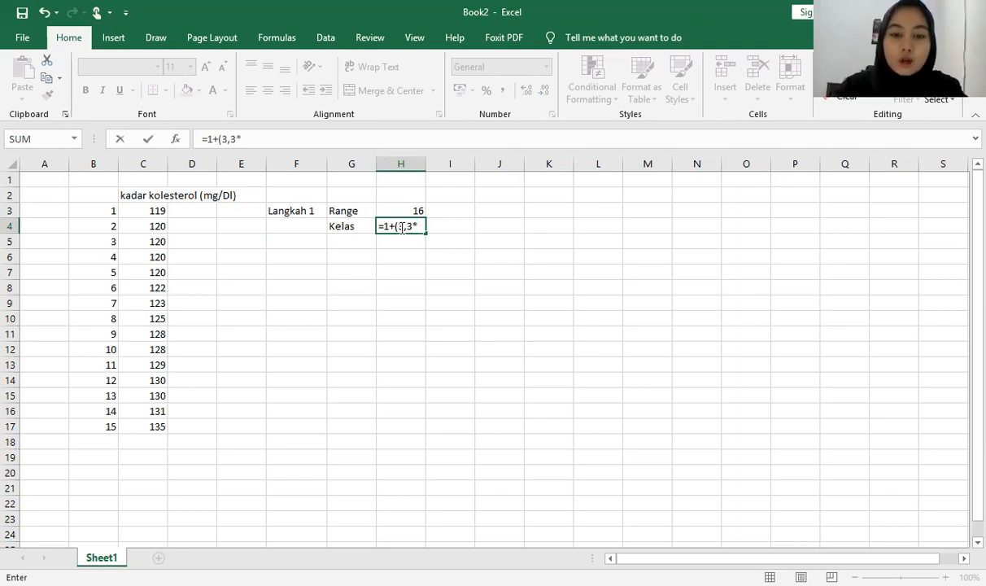
text(log)
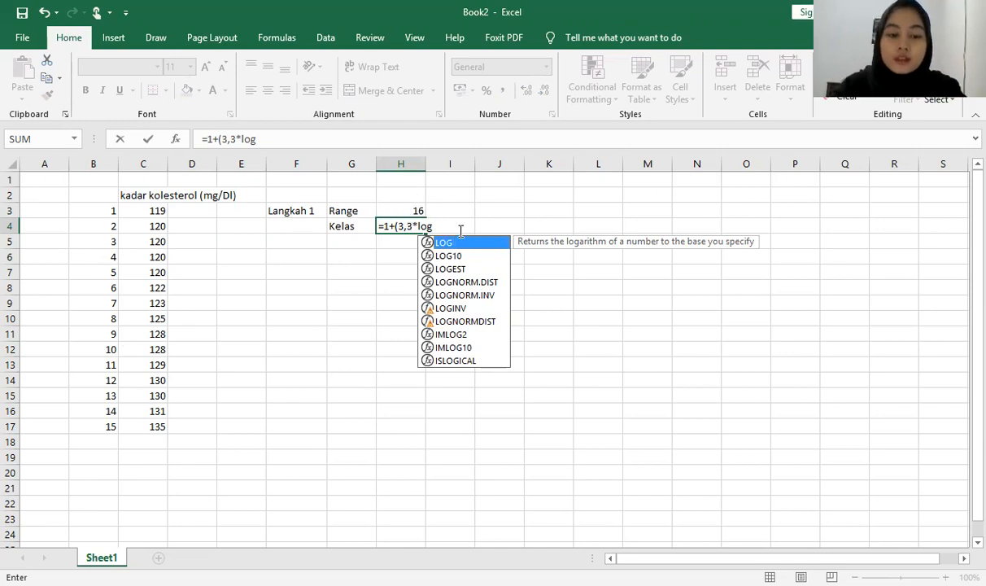
text(15)
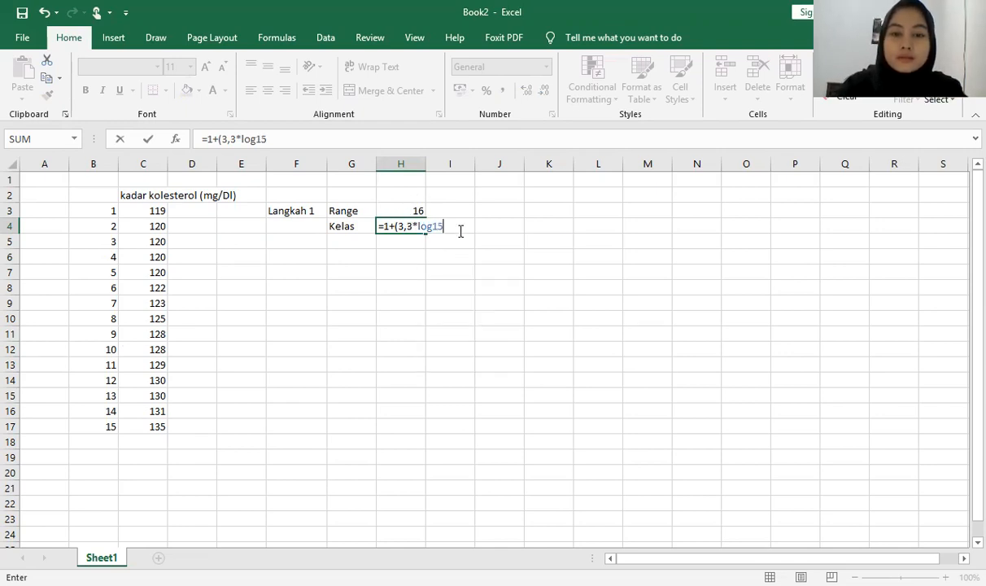
key(BackSpace)
key(BackSpace)
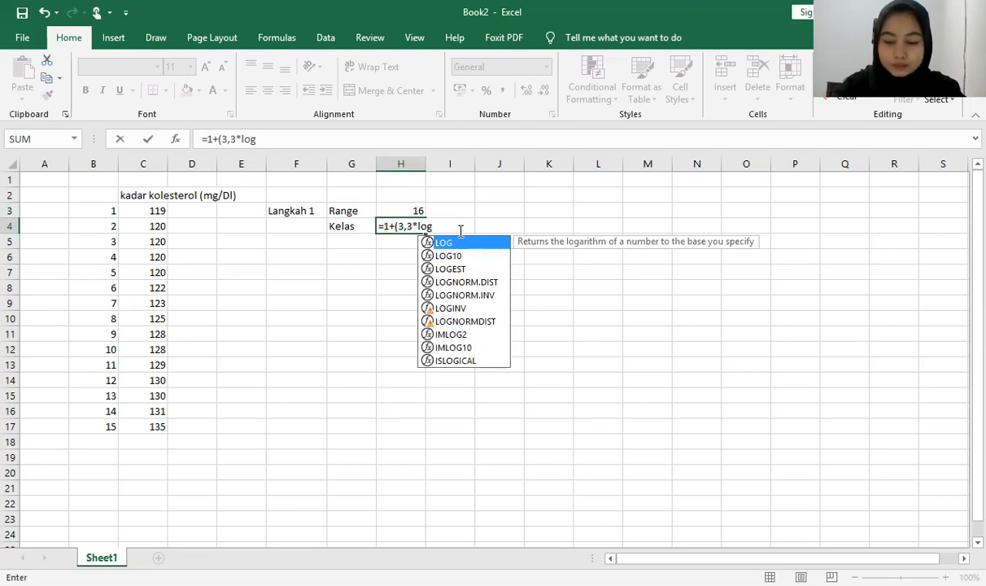
text(()
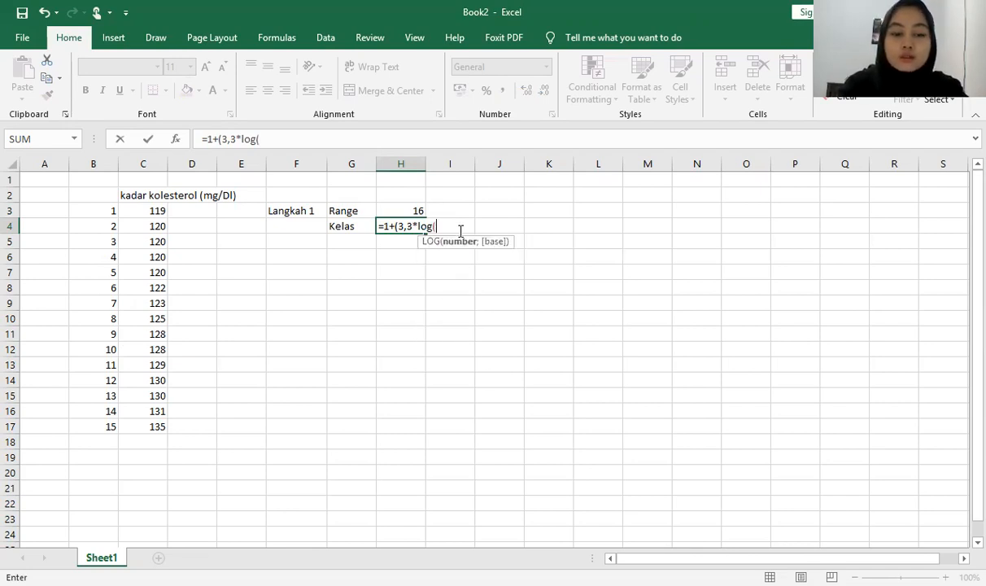
text(15)))
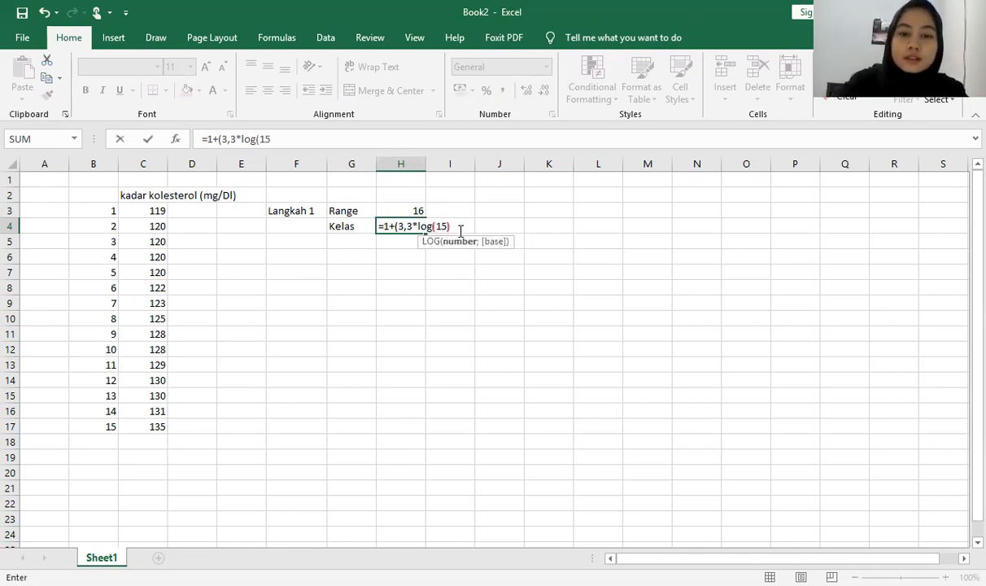
key(Return)
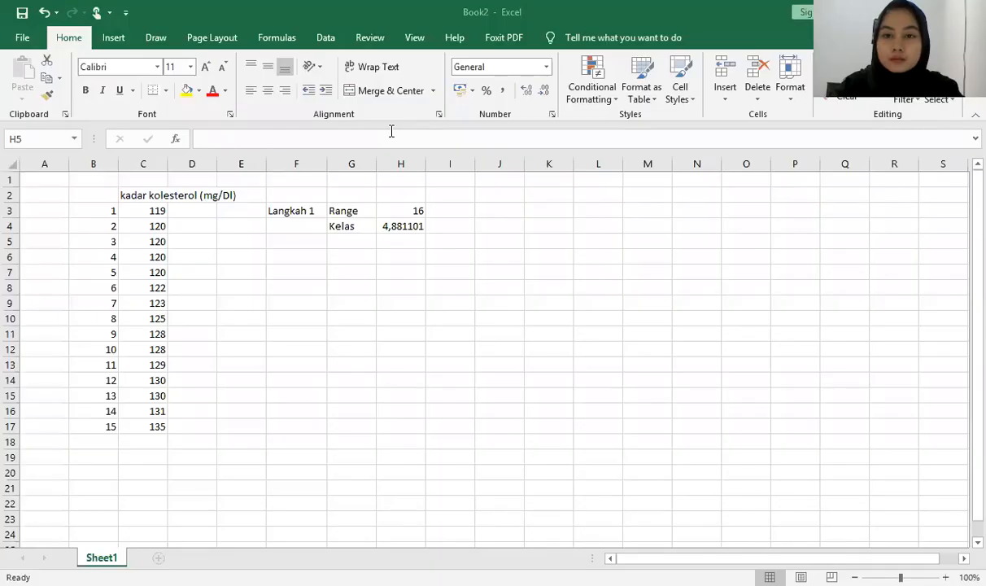
- Label cell G5 "Interval" and calculate the class interval in H5 by dividing range by classes with =H3/H4
click(344, 241)
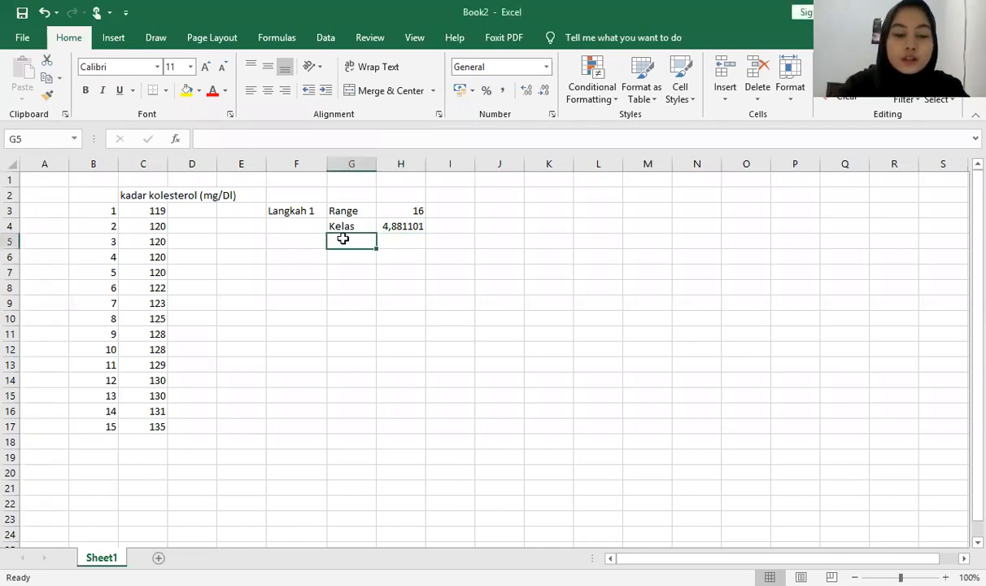
text(In)
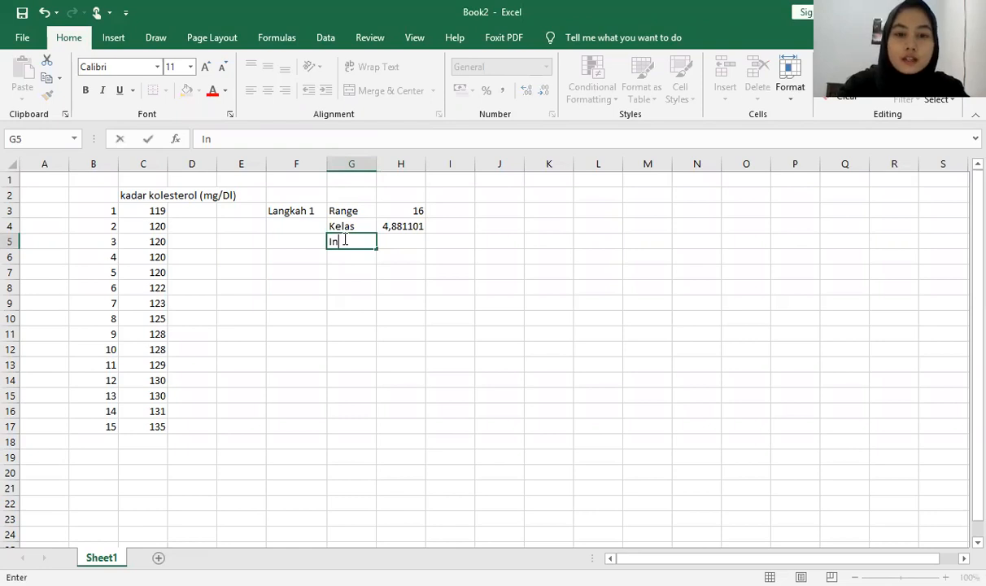
text(terval)
click(407, 243)
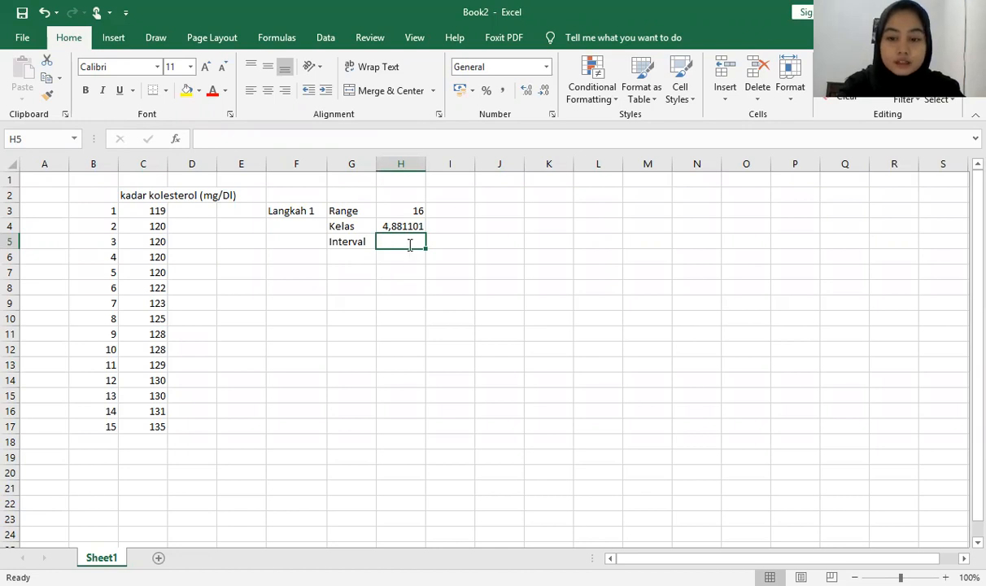
text(=)
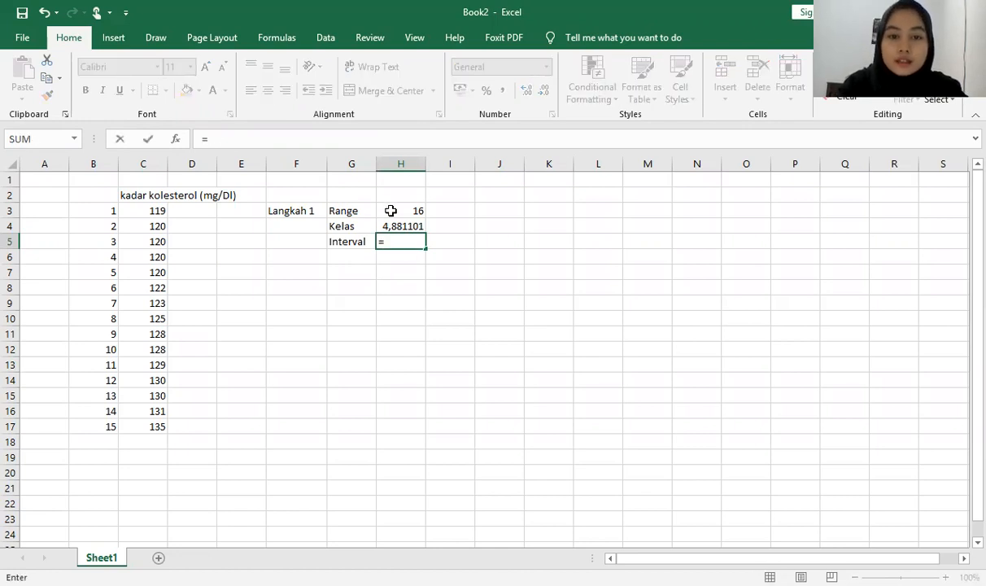
click(390, 211)
text(/)
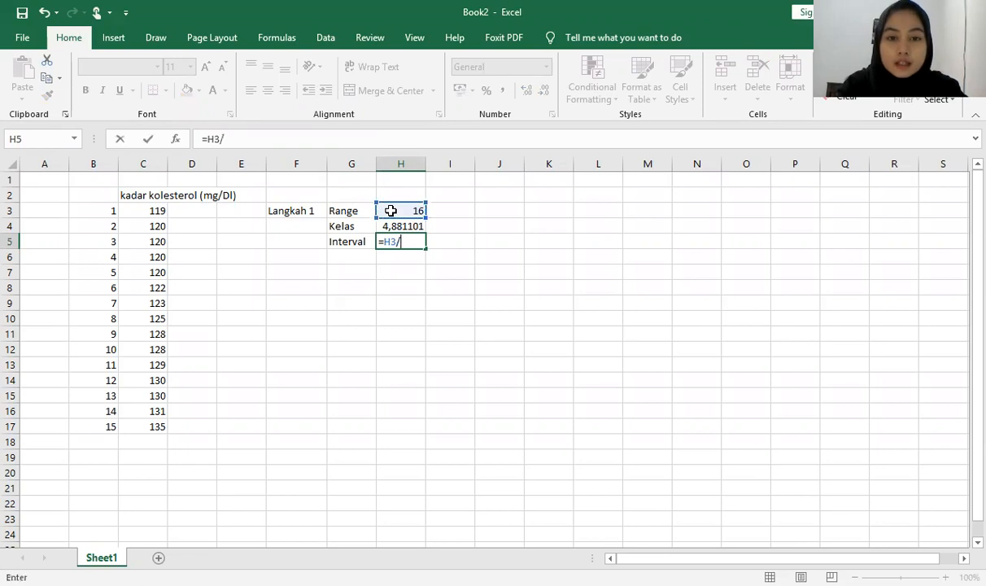
click(405, 225)
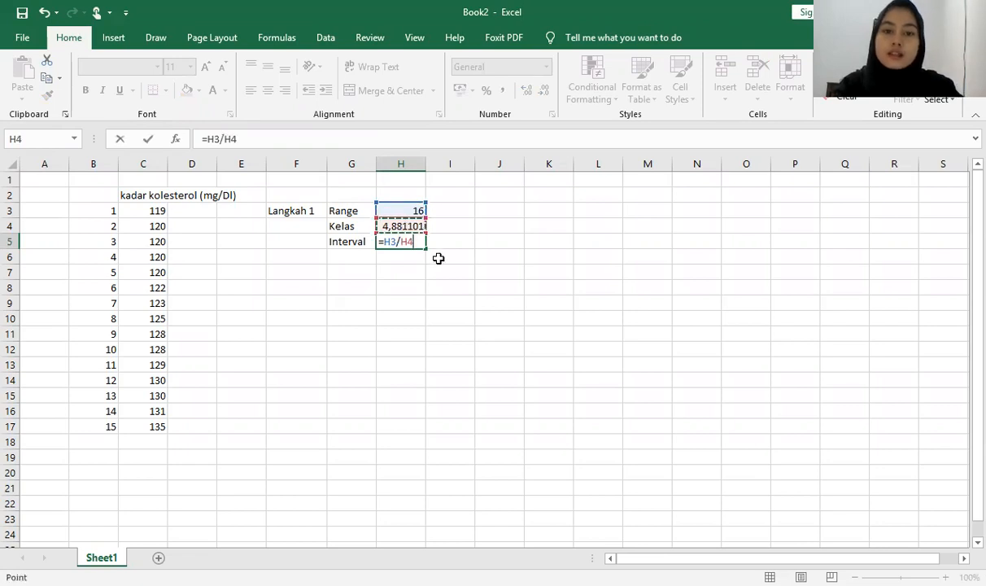
key(Return)
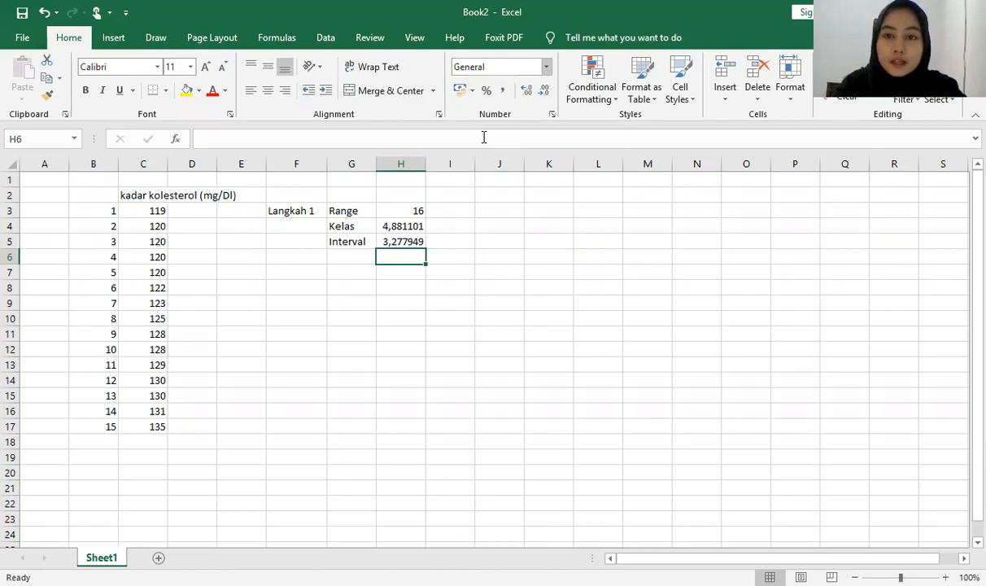
- Add the note "Dibulatkan menjadi 3" in cell I5 beside the calculated interval
key(alt+Tab)
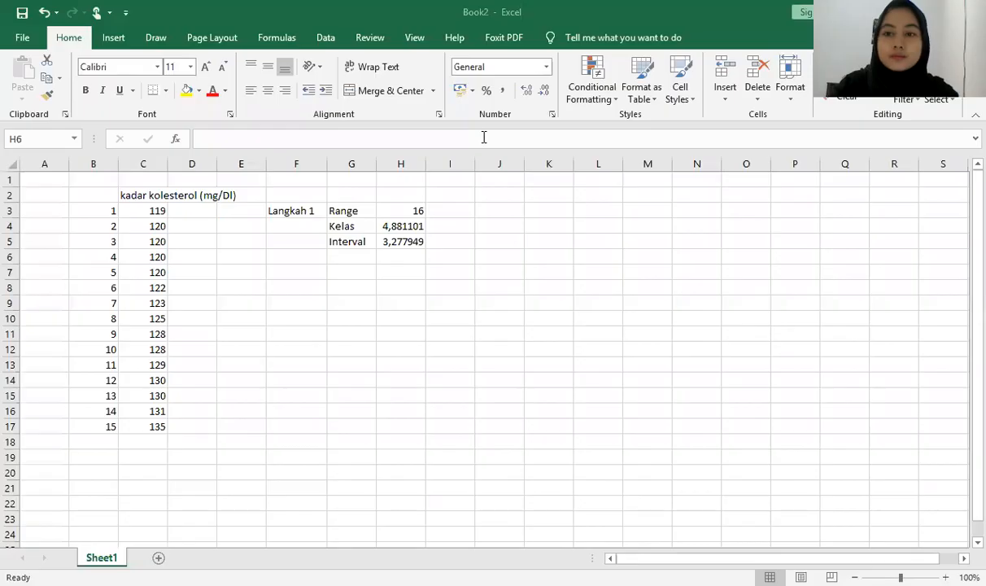
click(439, 240)
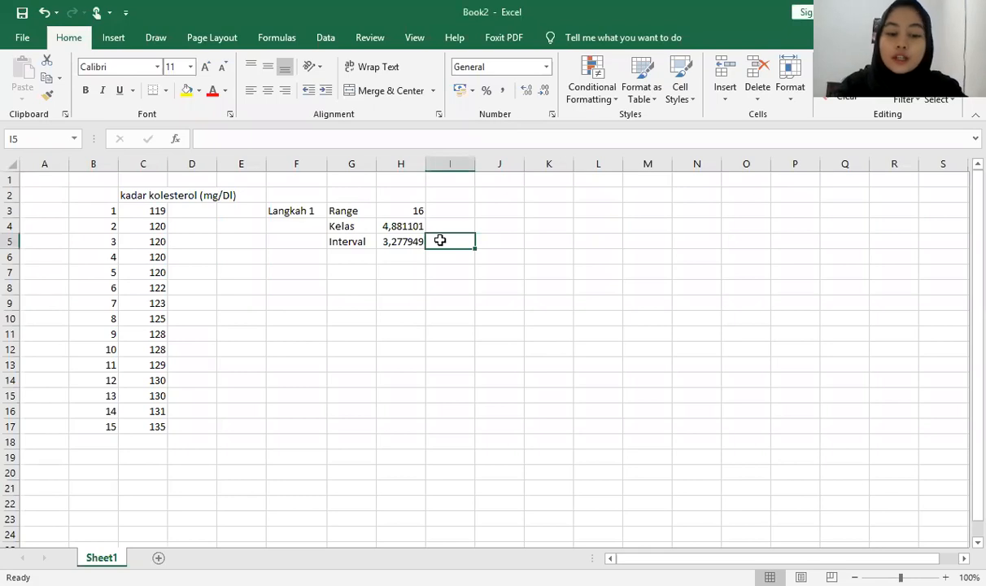
text(Di)
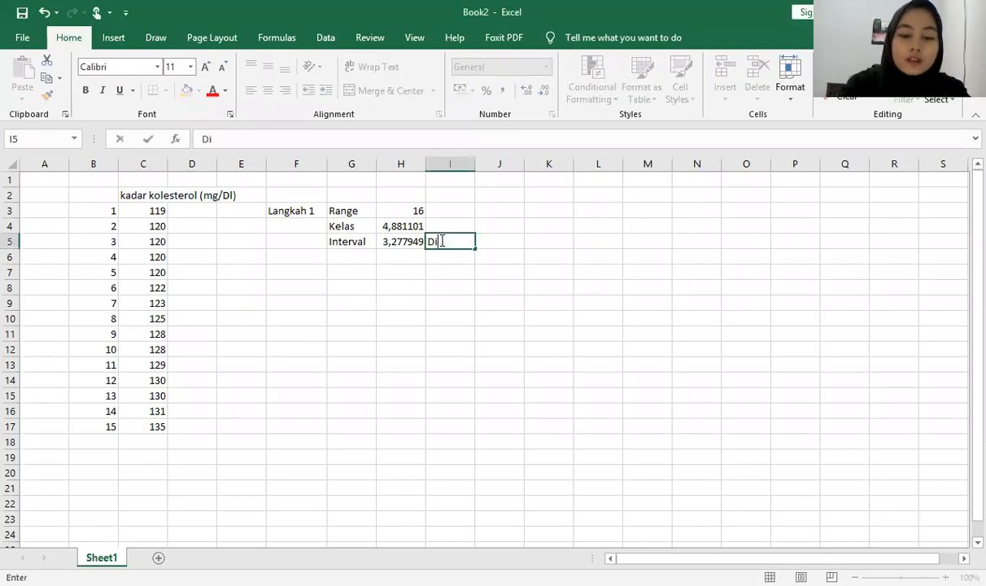
text(bulat)
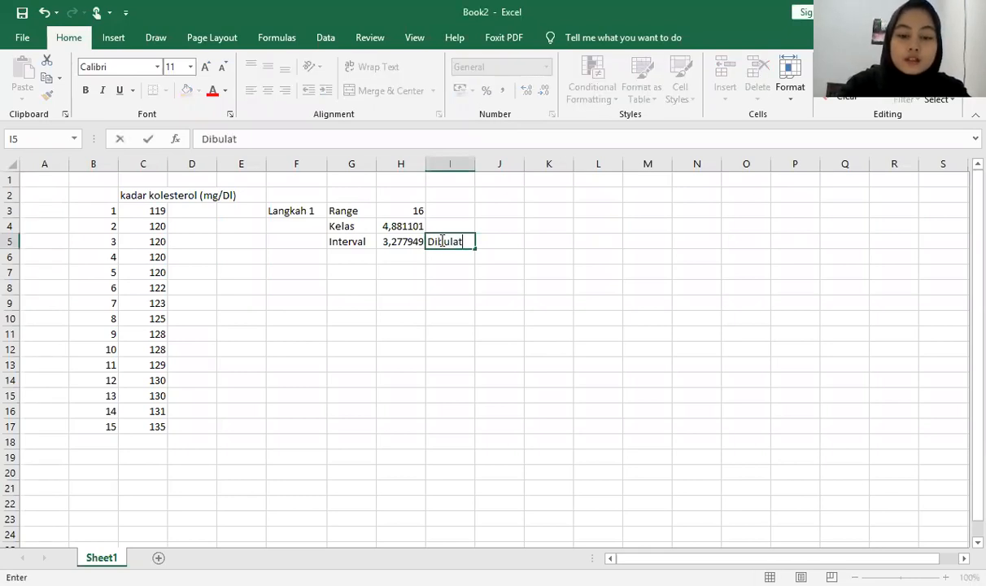
text(kan menja)
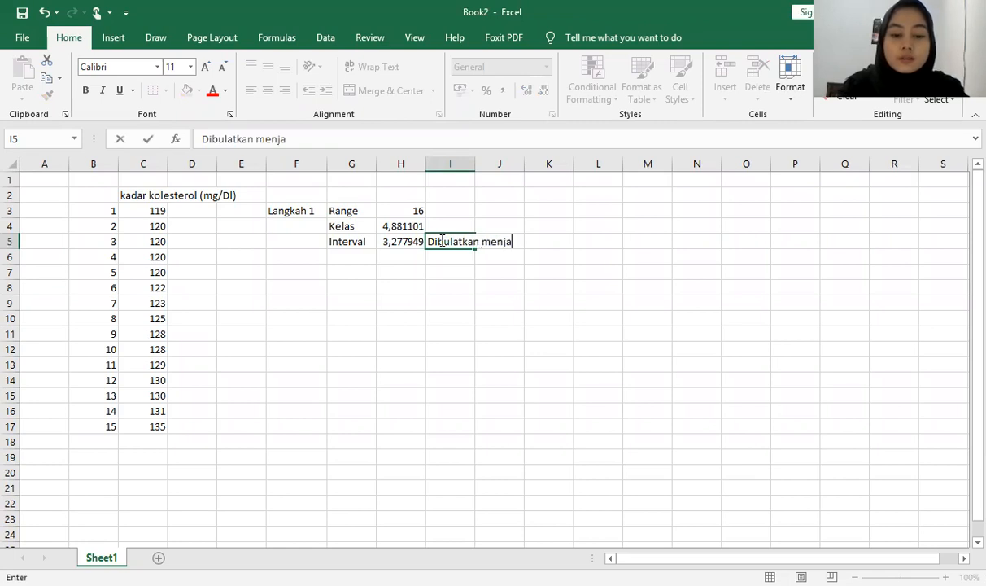
text(di 3)
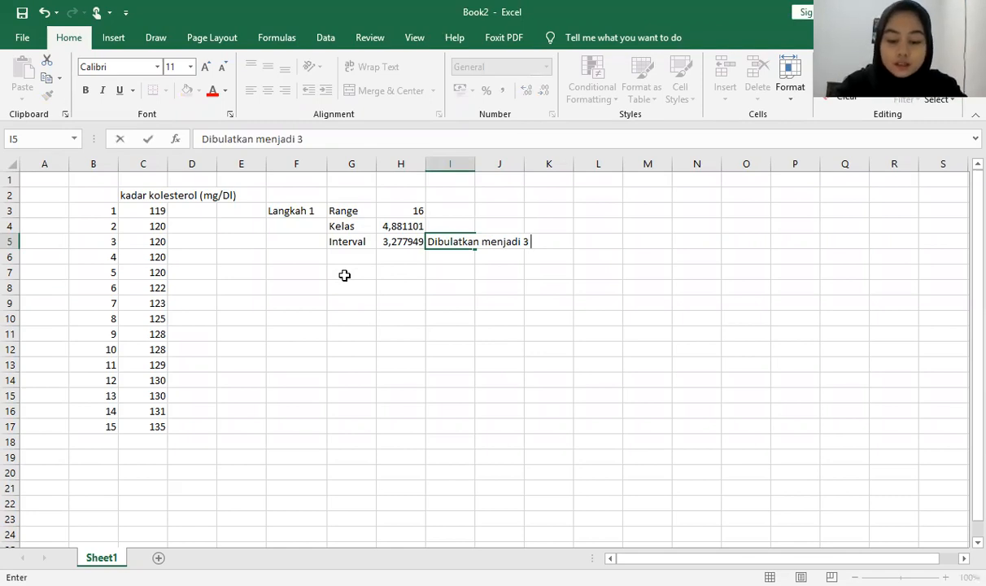
click(272, 283)
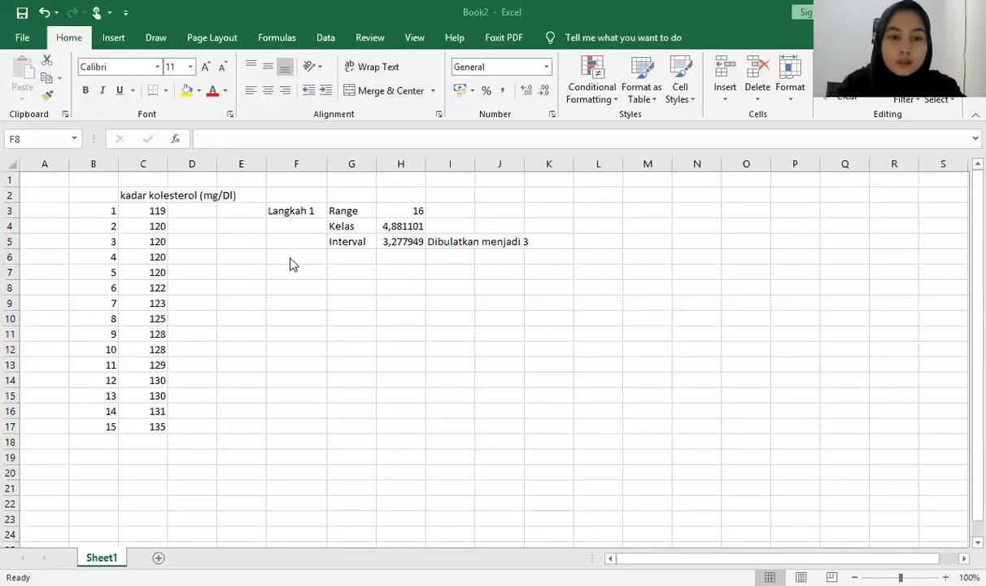
- Enter the table heading "Distribusi" in cell F6 and widen column F slightly
click(296, 253)
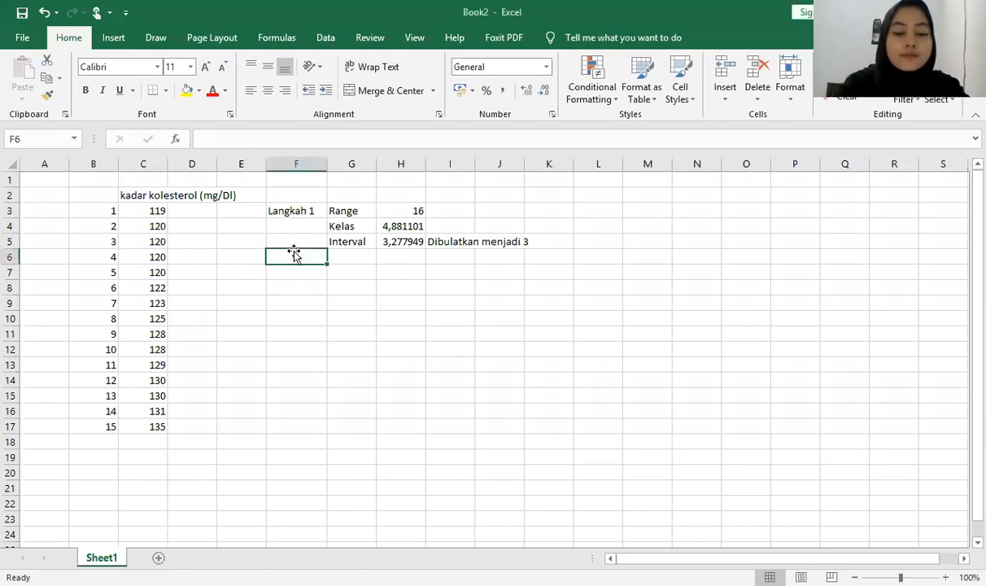
text(Distr)
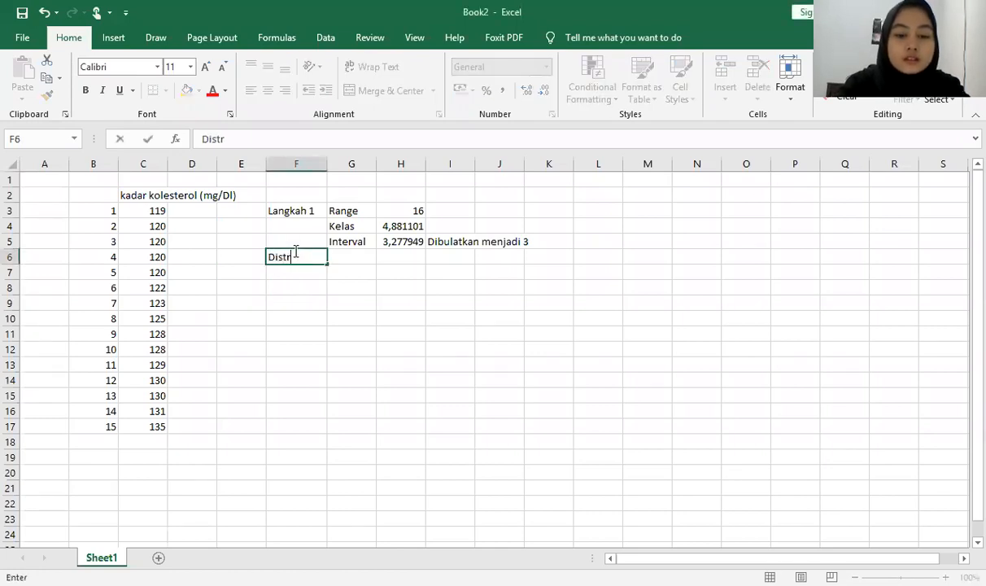
text(ibusi)
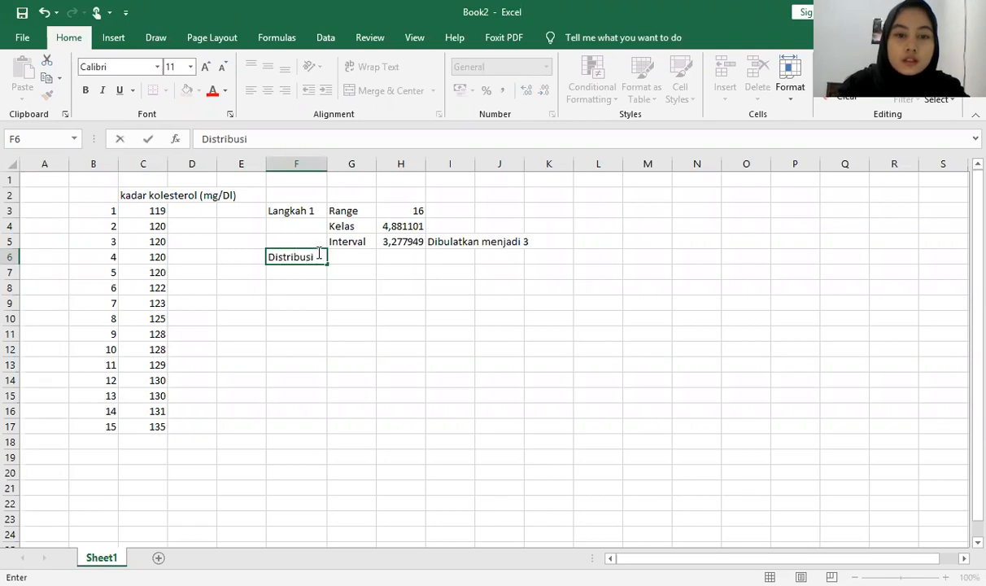
click(368, 320)
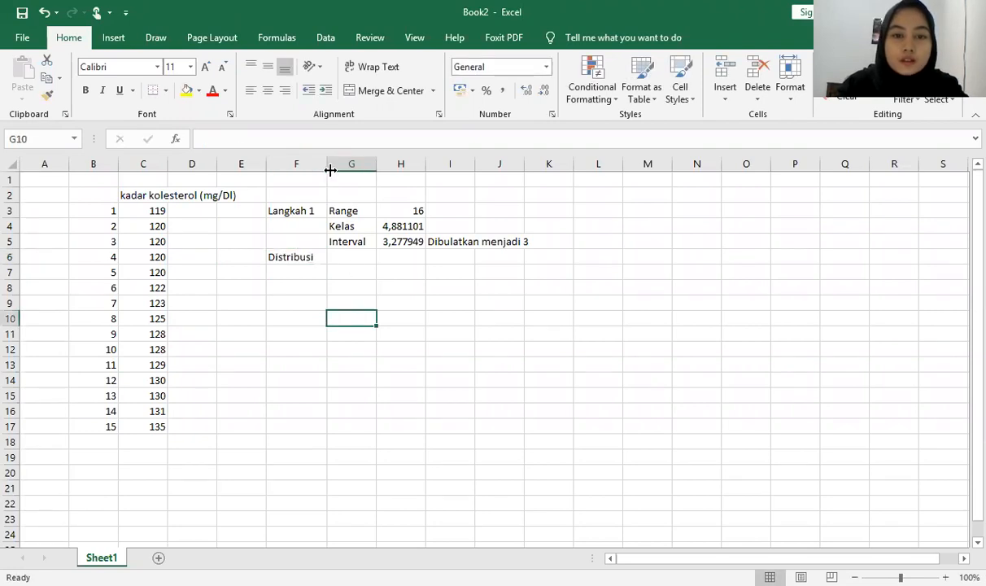
drag(328, 168, 334, 168)
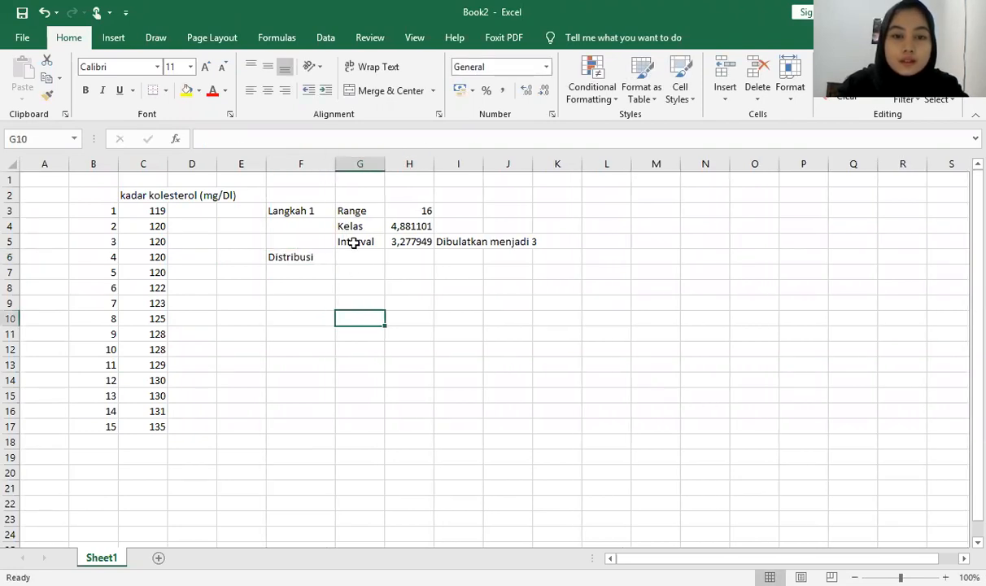
- Widen column G and enter the heading "Frekuensi" in cell G6 beside "Distribusi"
click(354, 257)
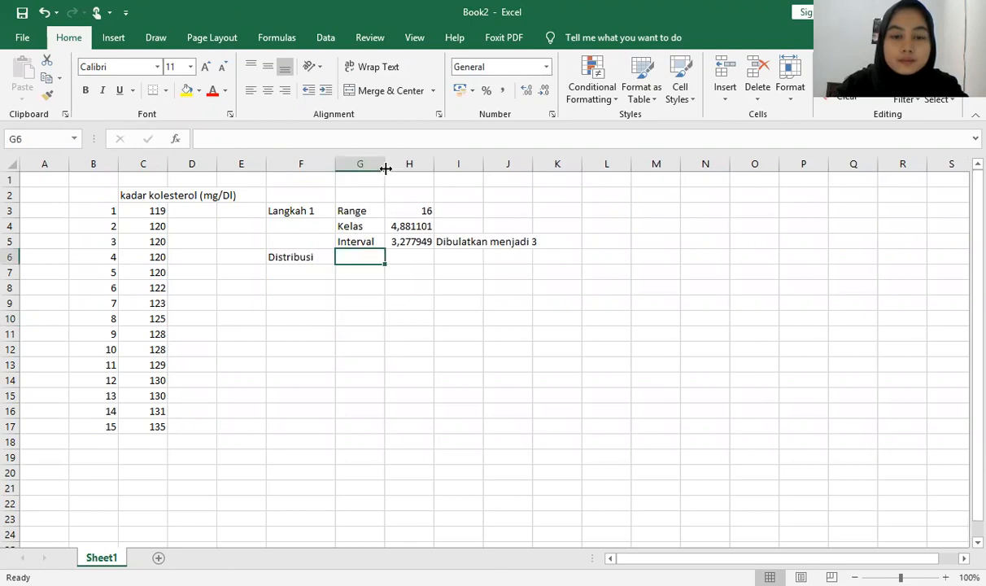
drag(386, 168, 400, 168)
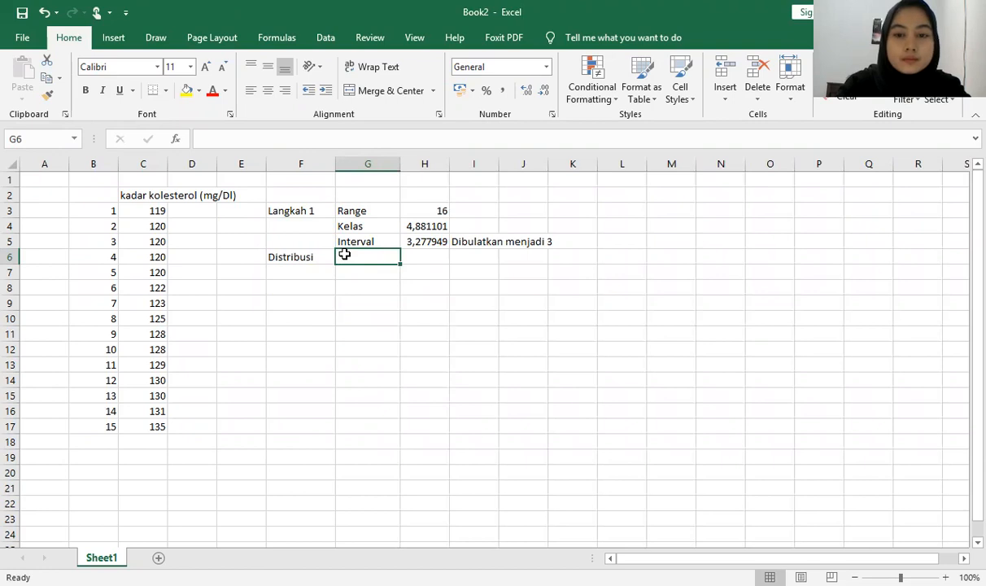
text(Fr)
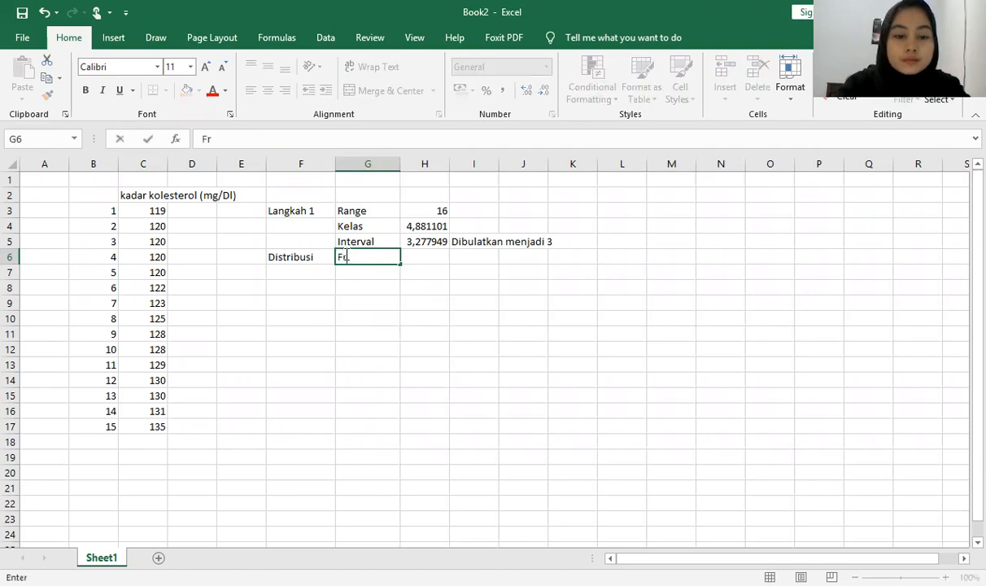
text(ekuensi)
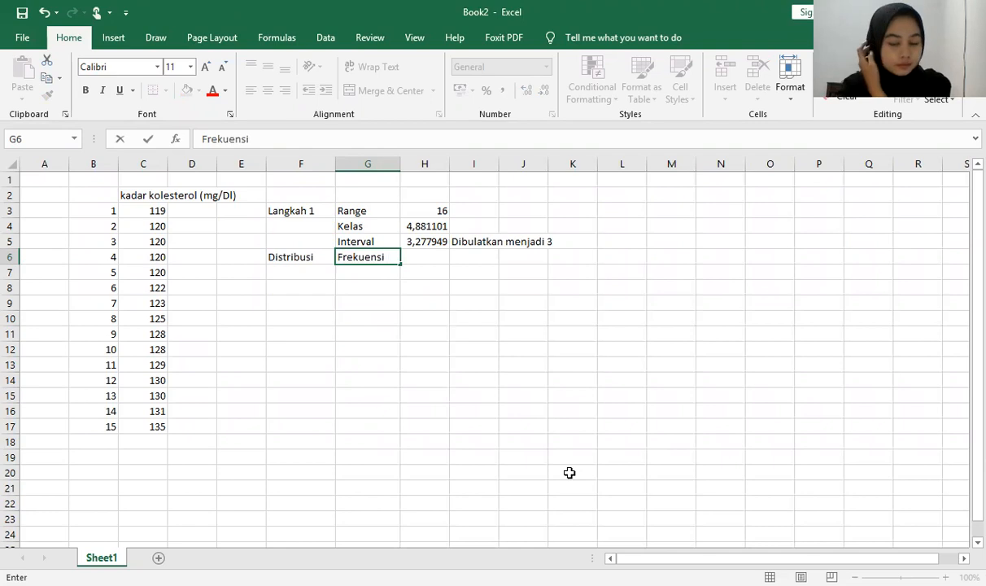
click(298, 273)
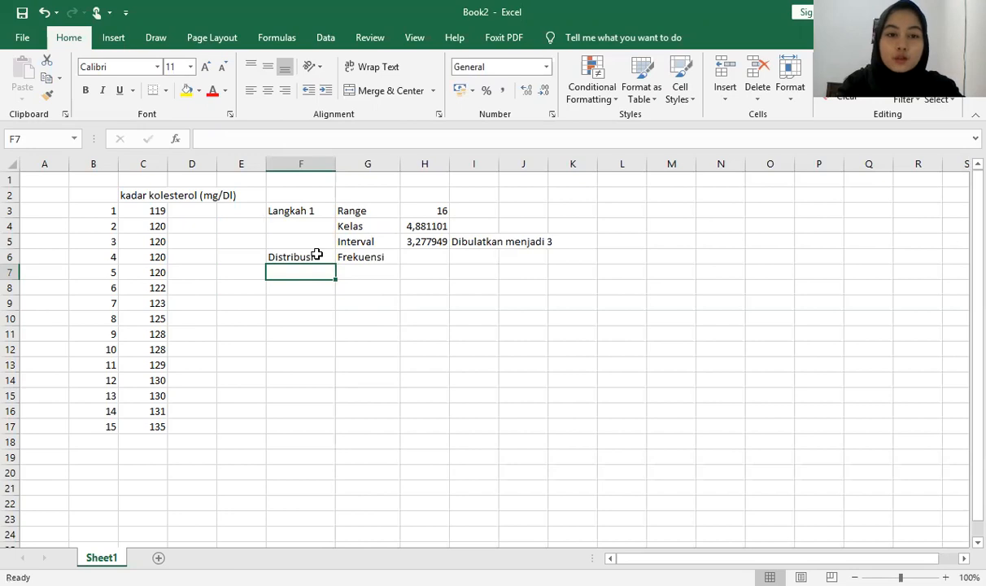
- Enter the class 199-121 in cell F7 and the class 122-124 in cell F8 under "Distribusi"
click(304, 317)
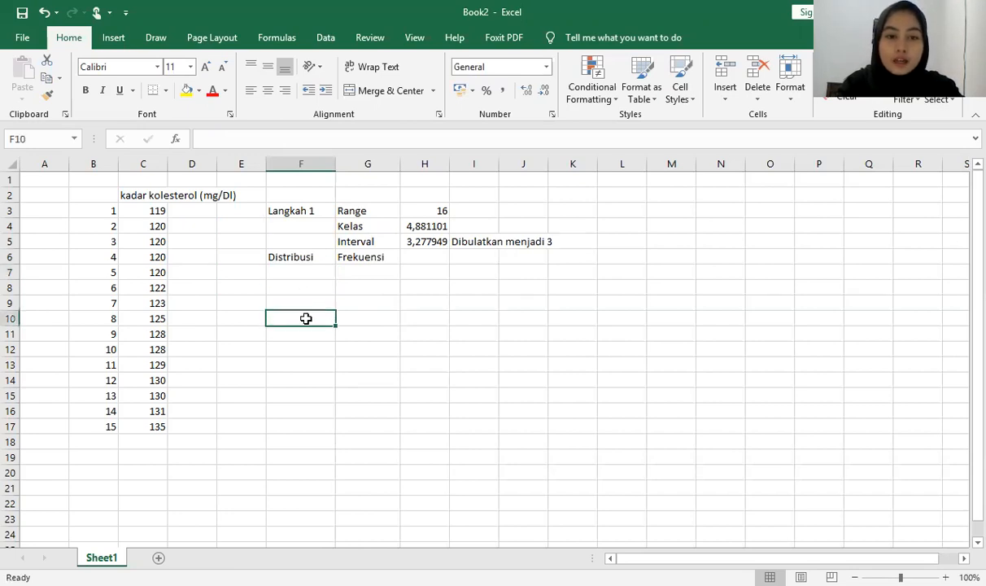
click(303, 275)
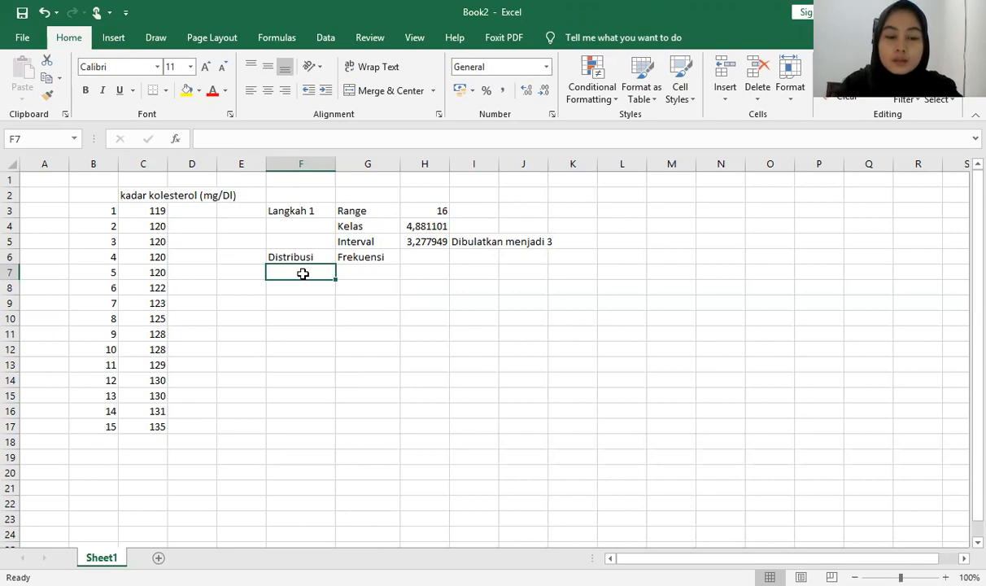
text(1)
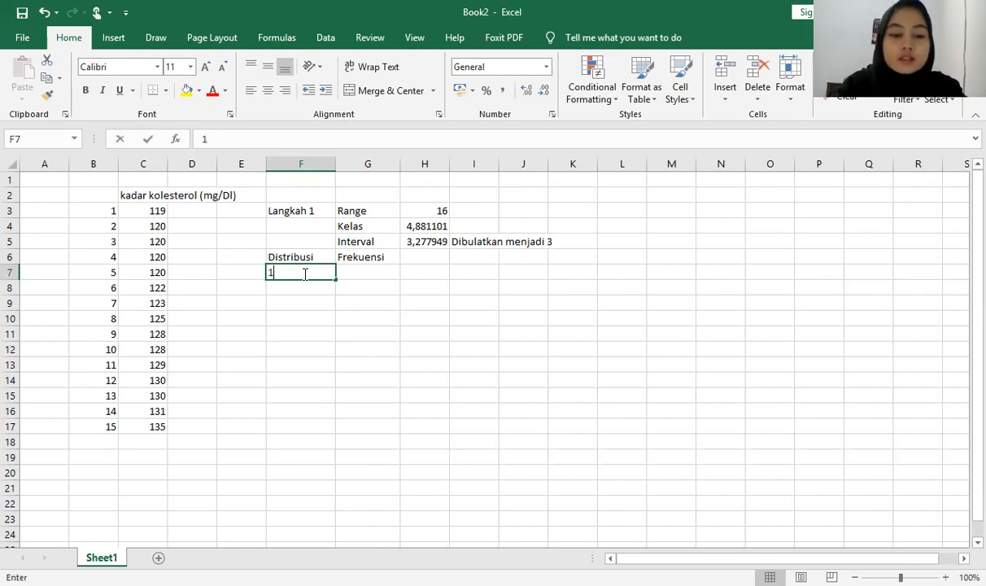
text(99)
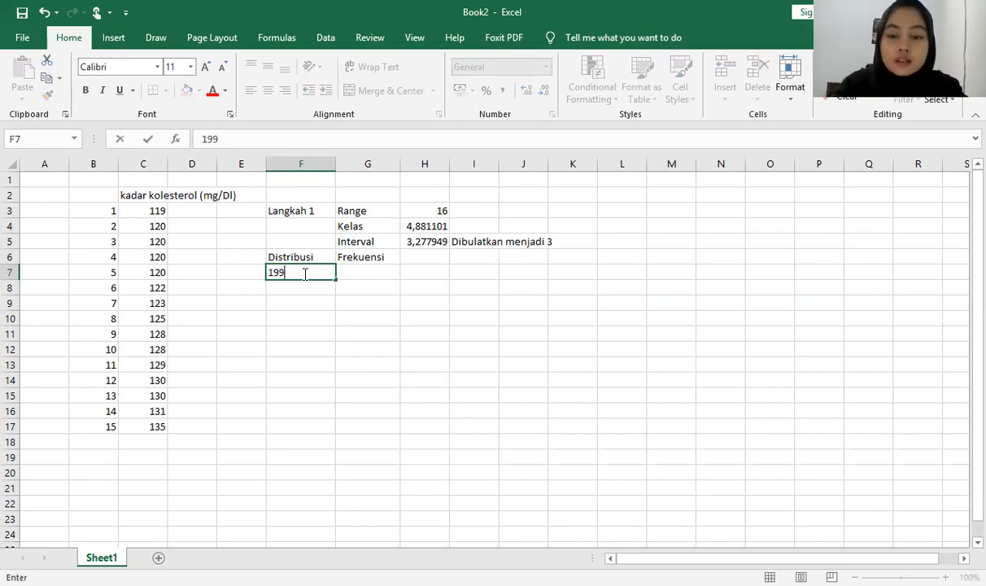
text(-12)
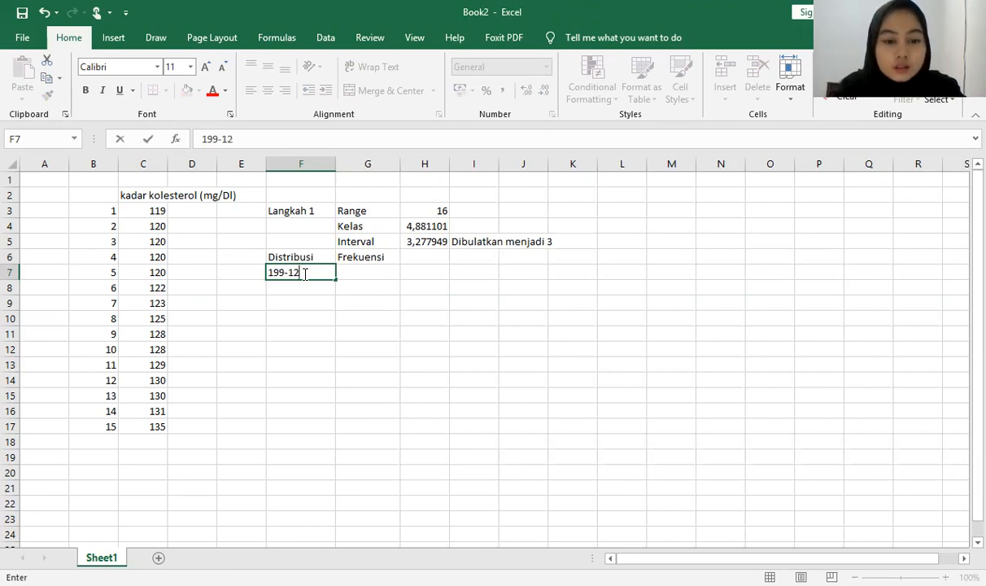
text(1)
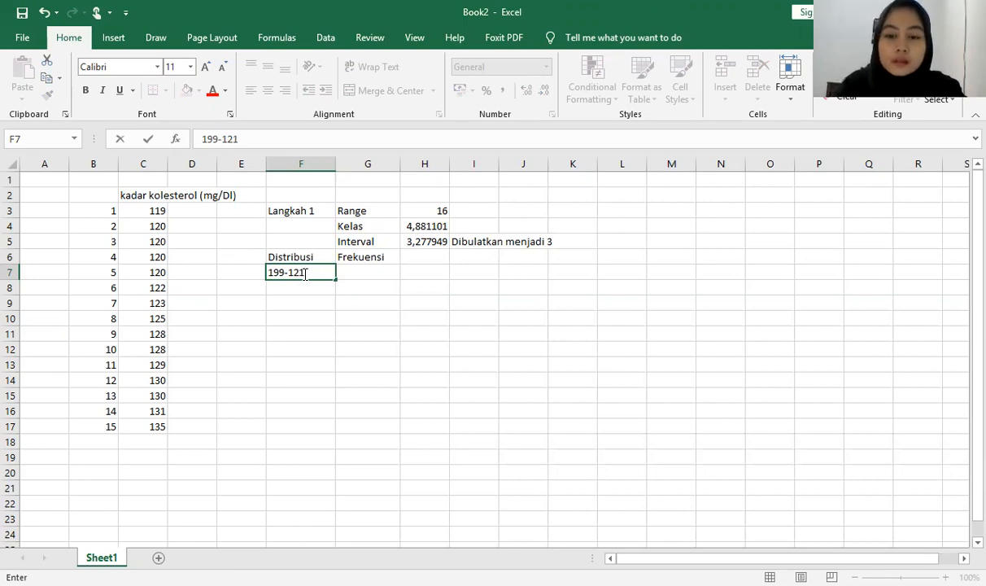
key(Return)
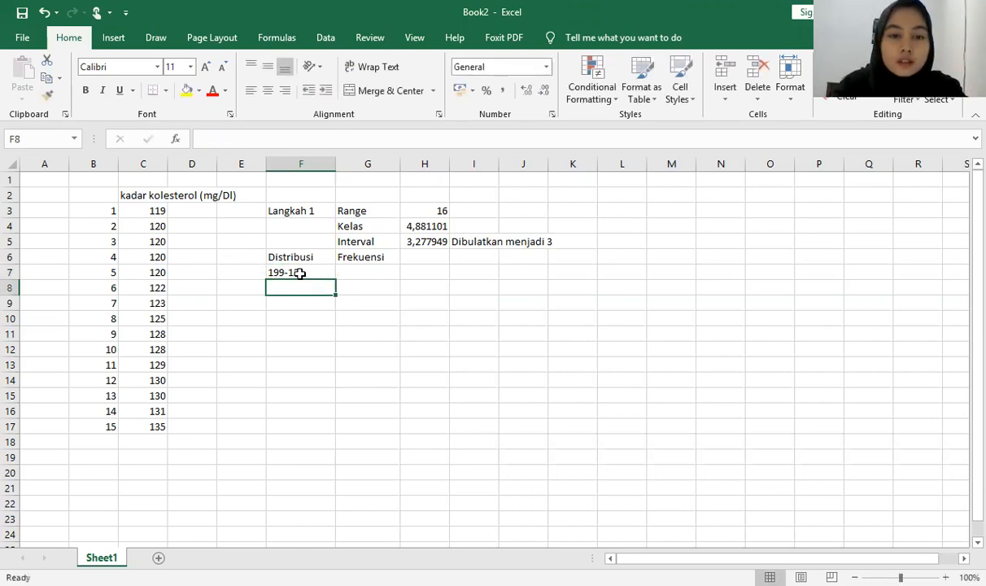
text(122-124)
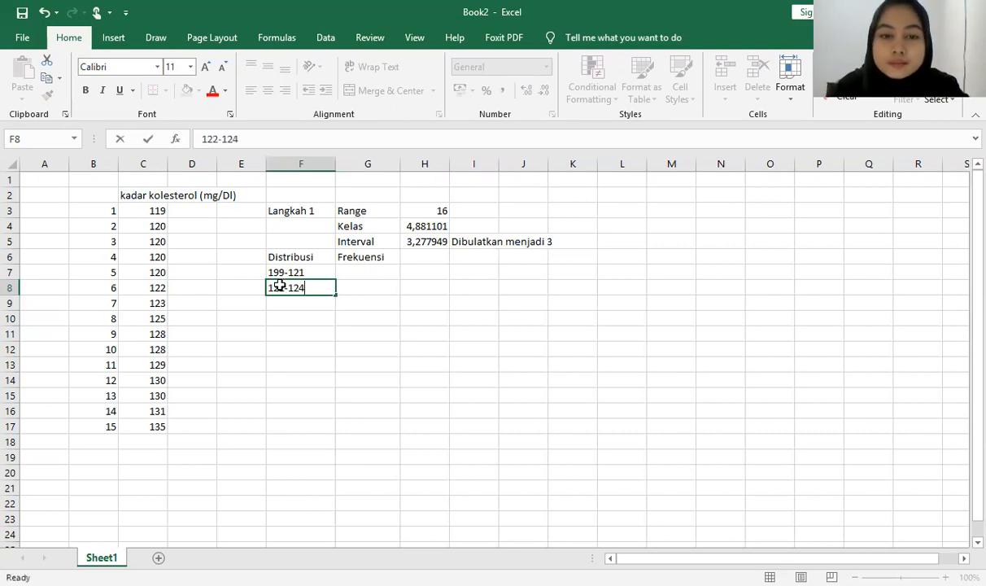
key(Return)
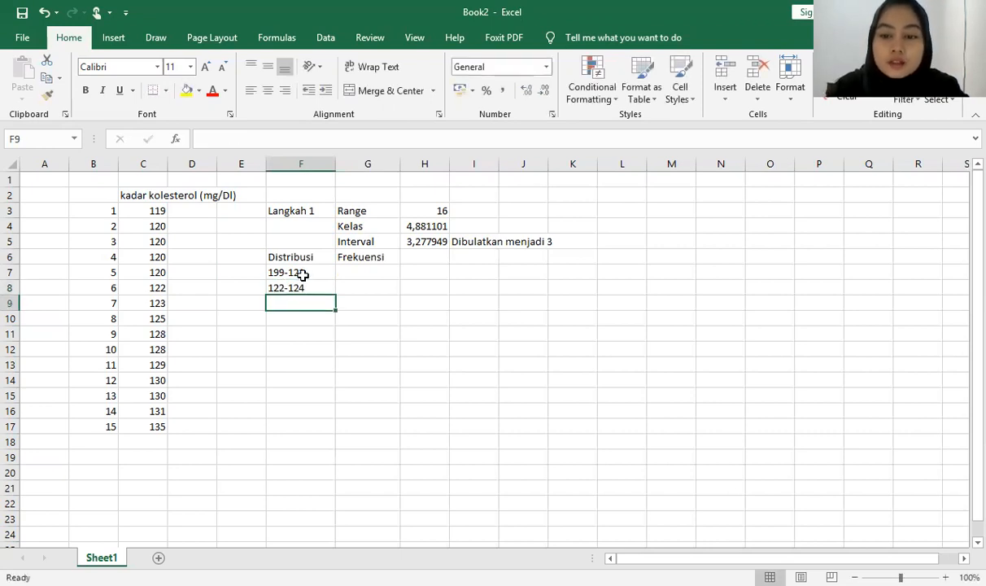
- Correct the first class in cell F7 to 119-121
click(303, 275)
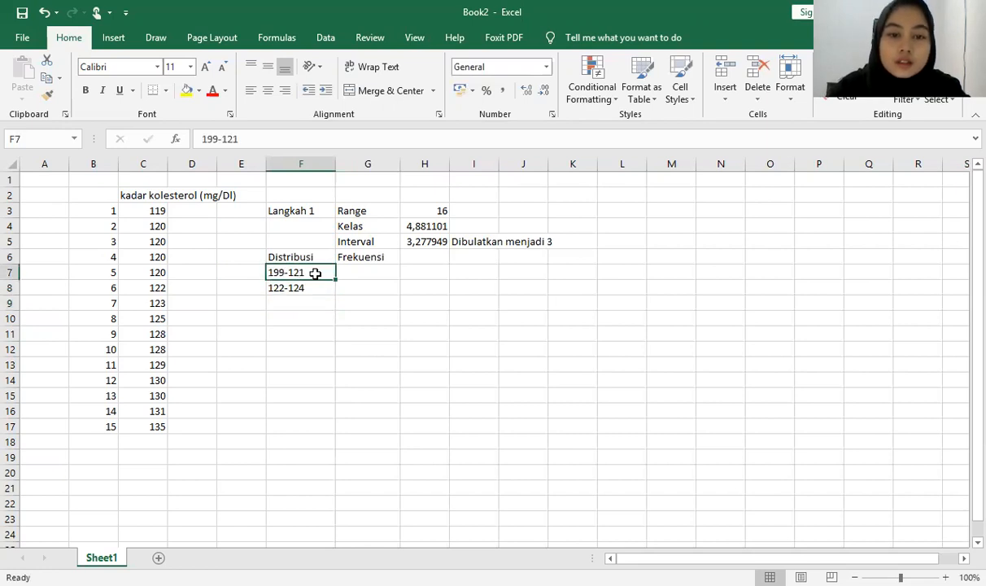
key(BackSpace)
text(19)
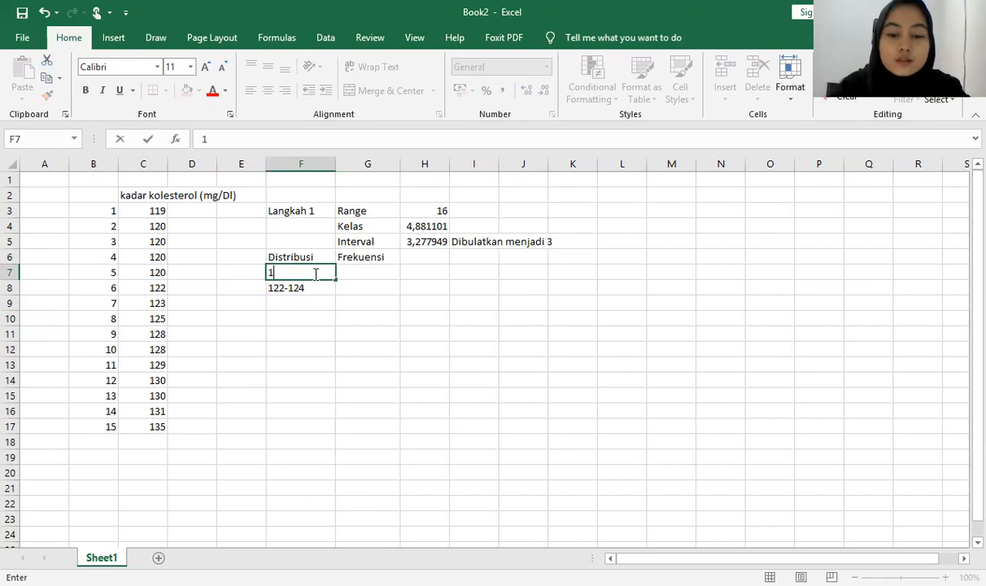
text(9)
key(BackSpace)
key(BackSpace)
text(19)
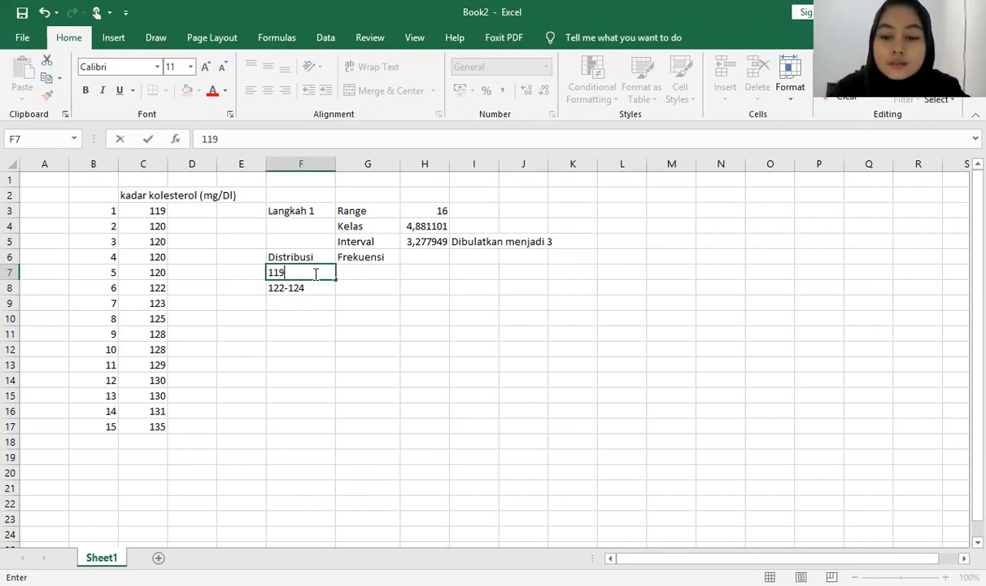
text(-121)
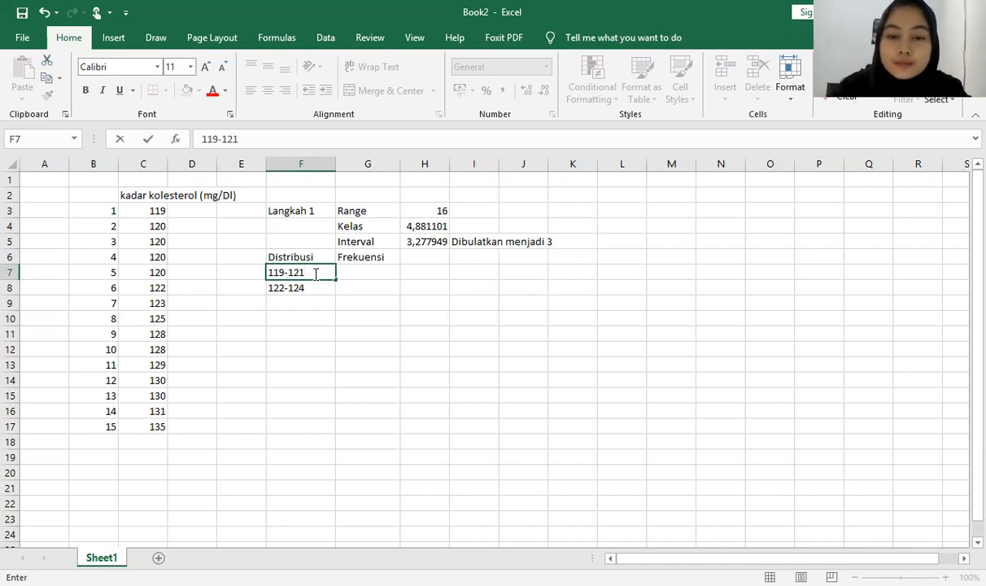
click(316, 303)
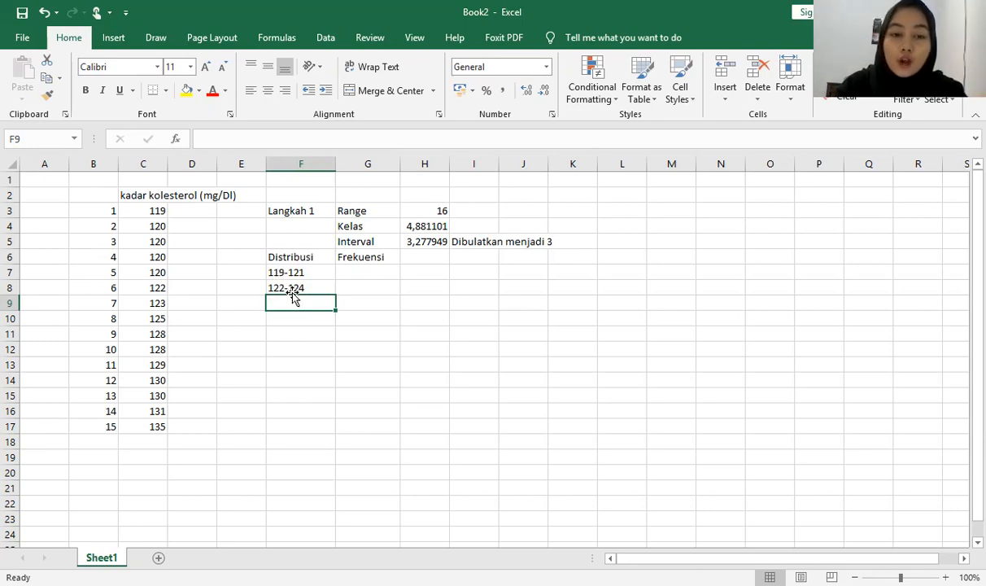
- Enter the class 125-127 in cell F9 under "Distribusi"
click(258, 270)
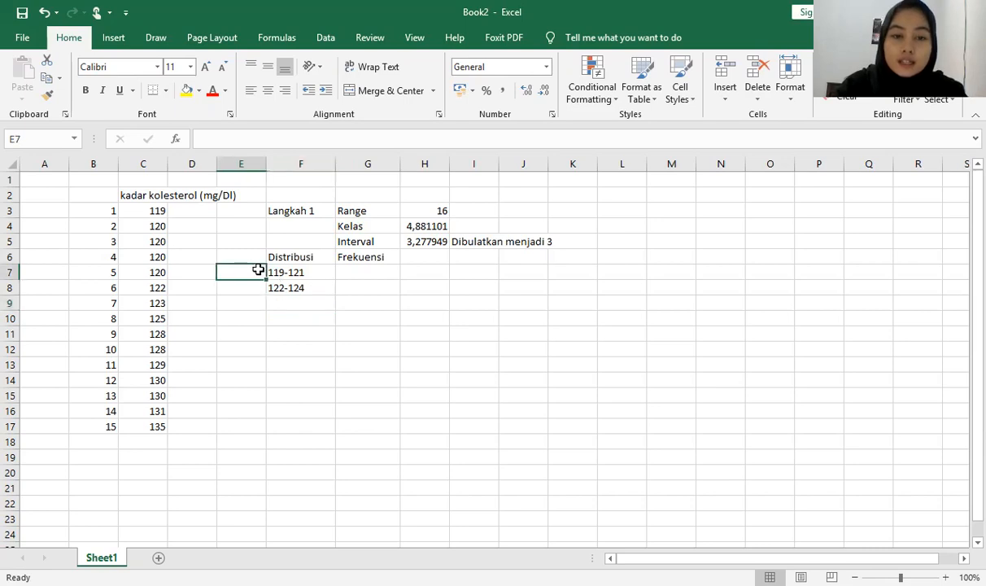
click(289, 272)
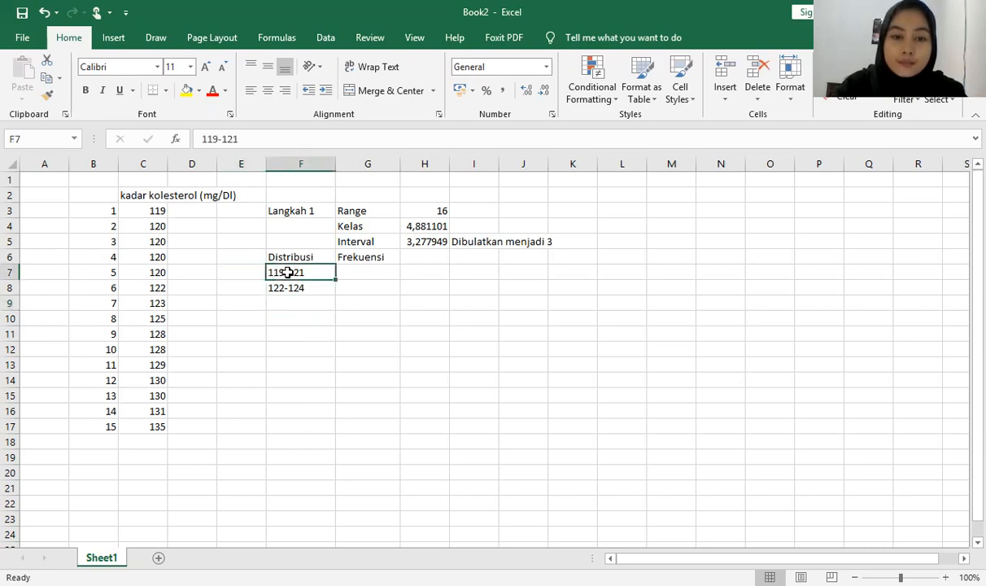
click(310, 301)
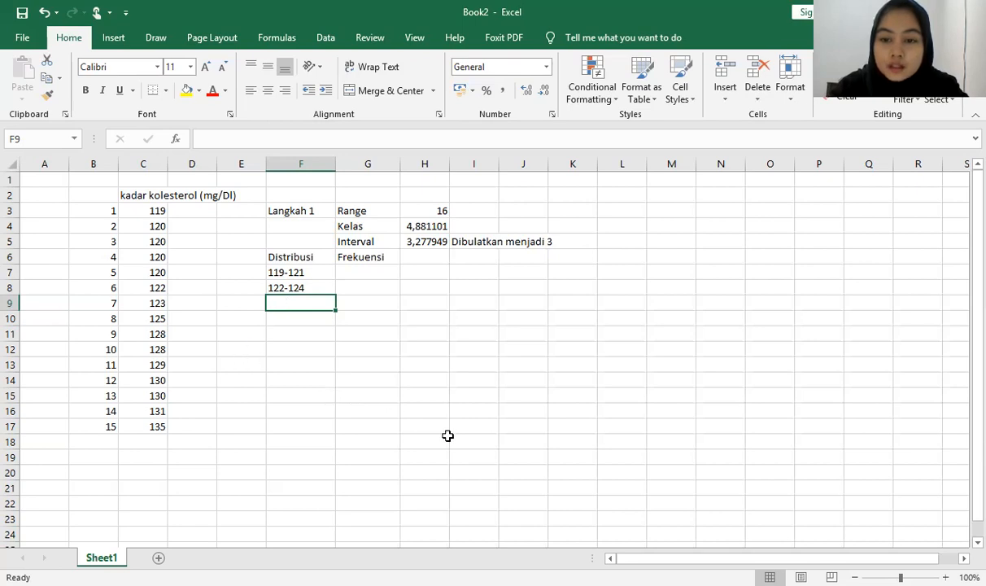
text(12)
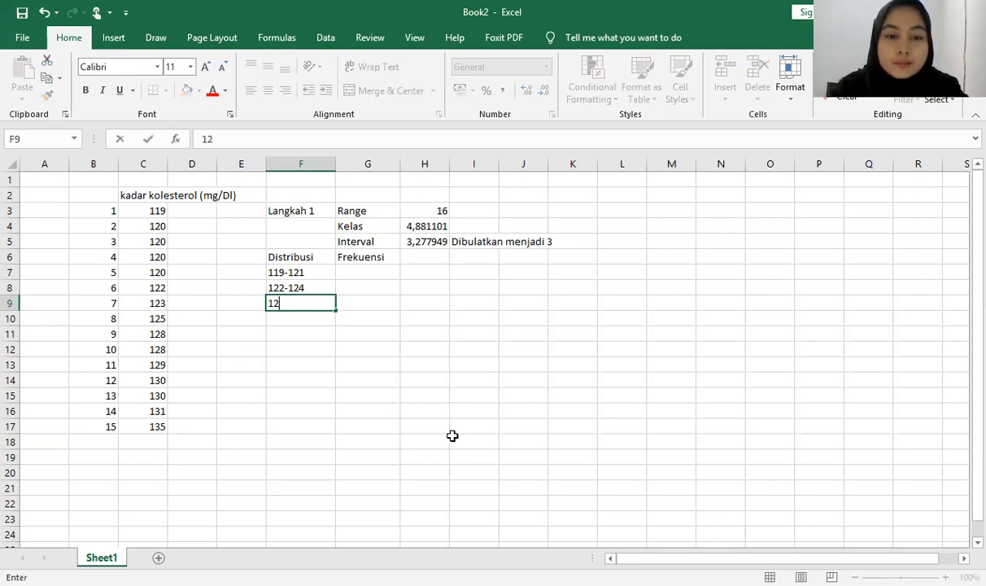
text(5)
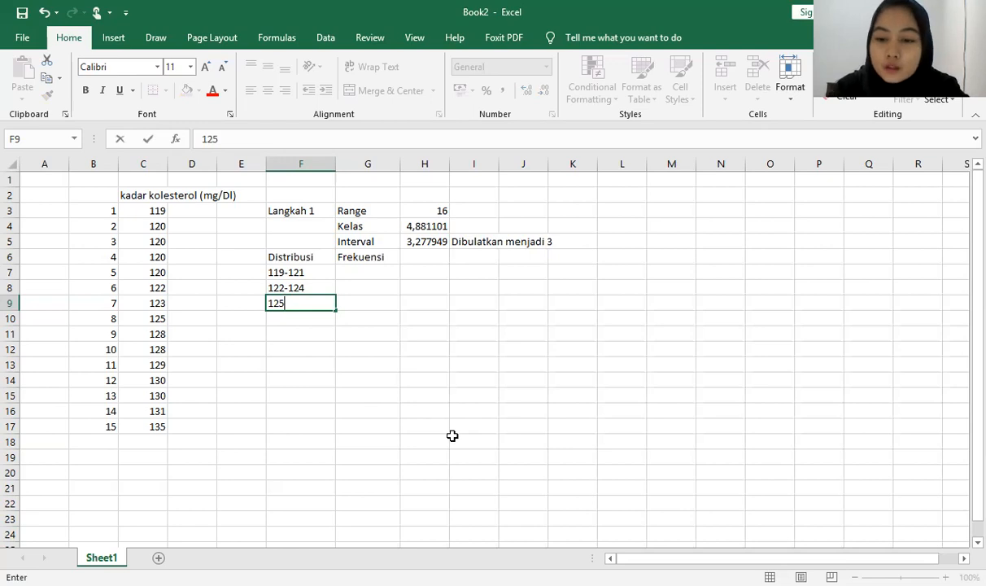
text(-127)
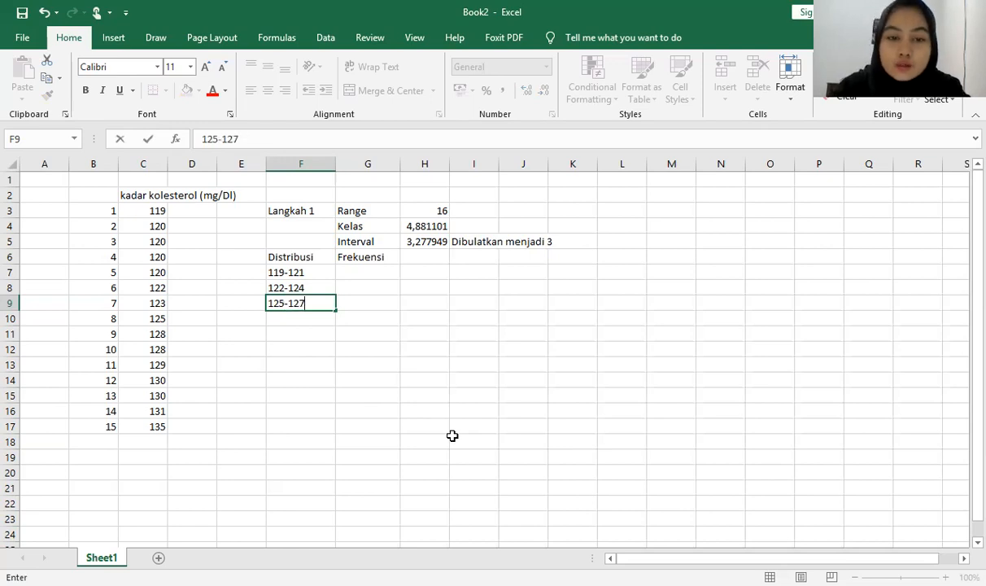
key(Return)
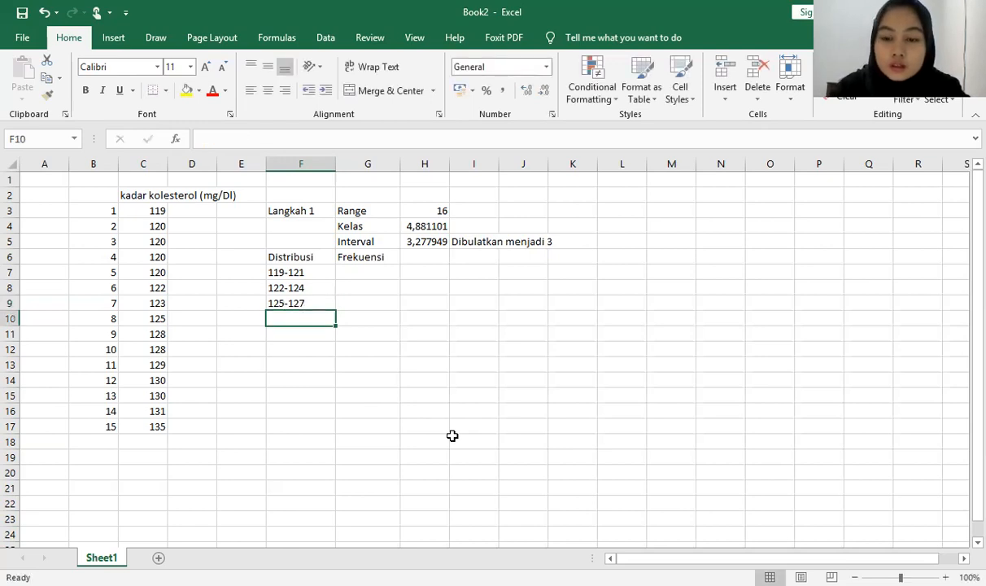
- Enter the class 128-130 in cell F10 below the 125-127 class
text(128)
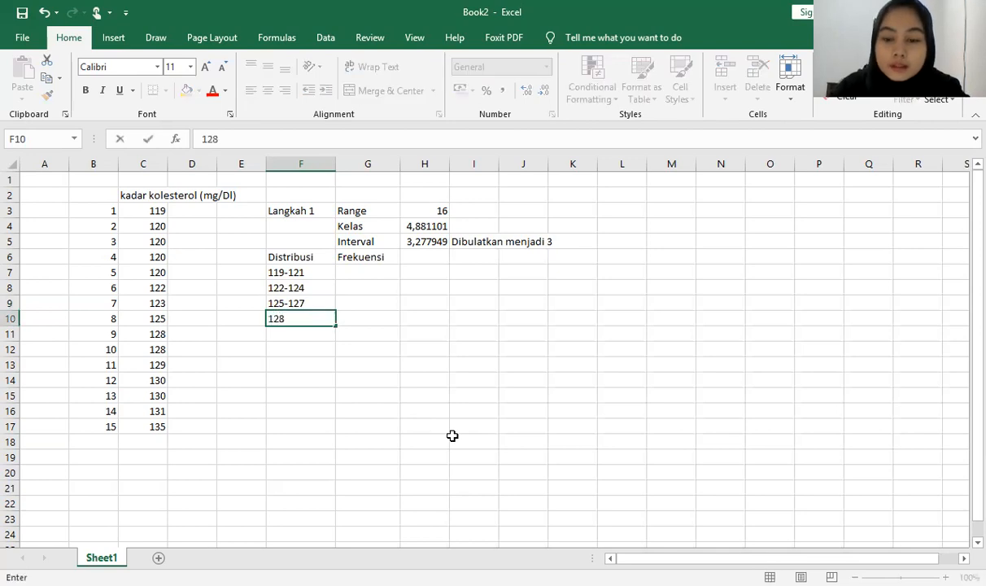
text(-)
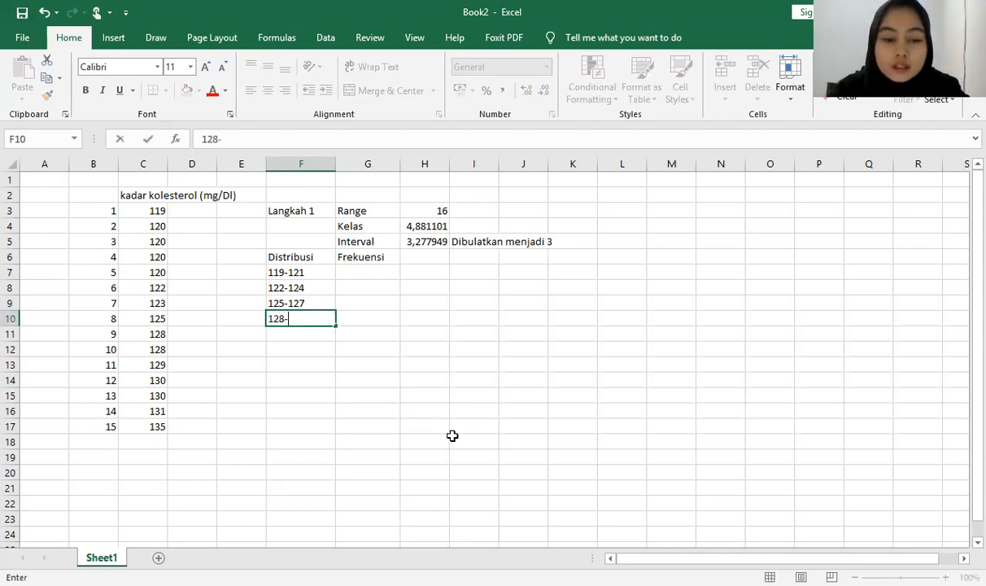
text(130)
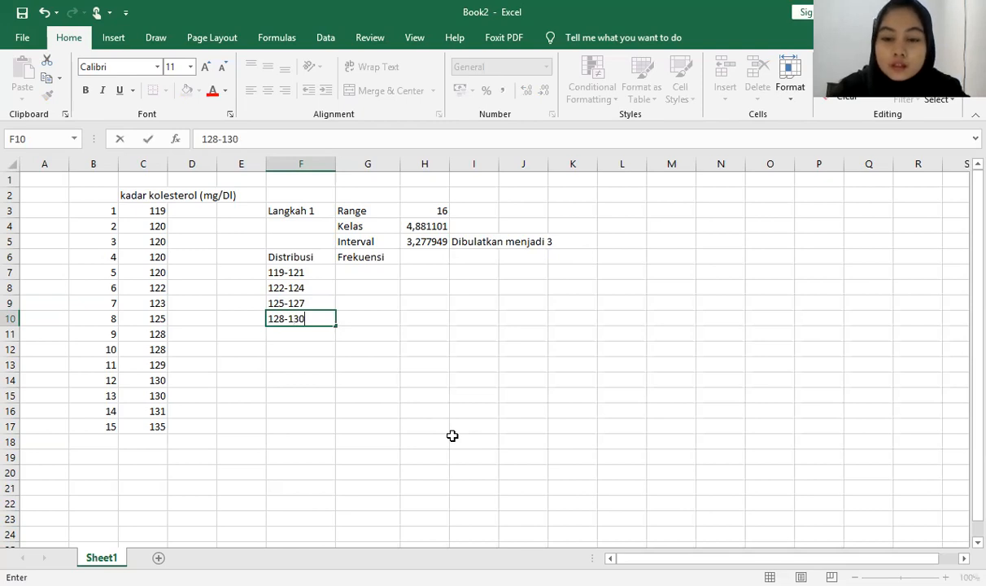
key(Return)
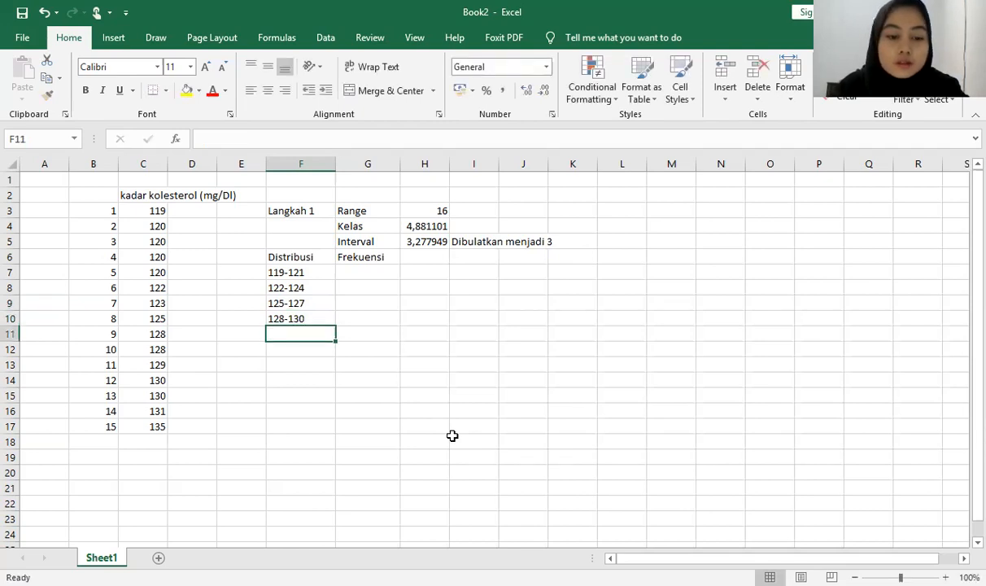
- Enter the class 131-133 in cell F11 and the class 134-136 in cell F12
text(131-13)
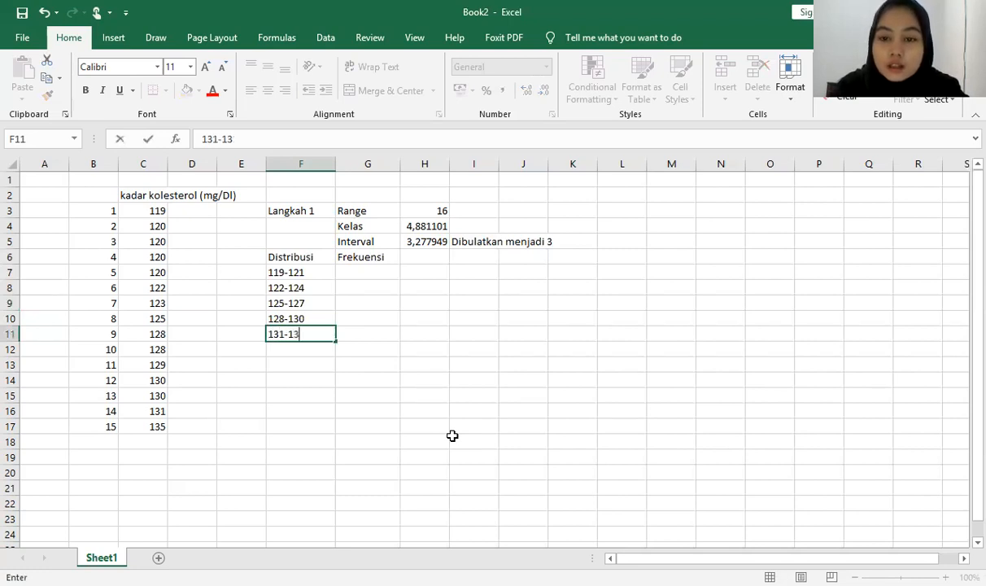
text(3)
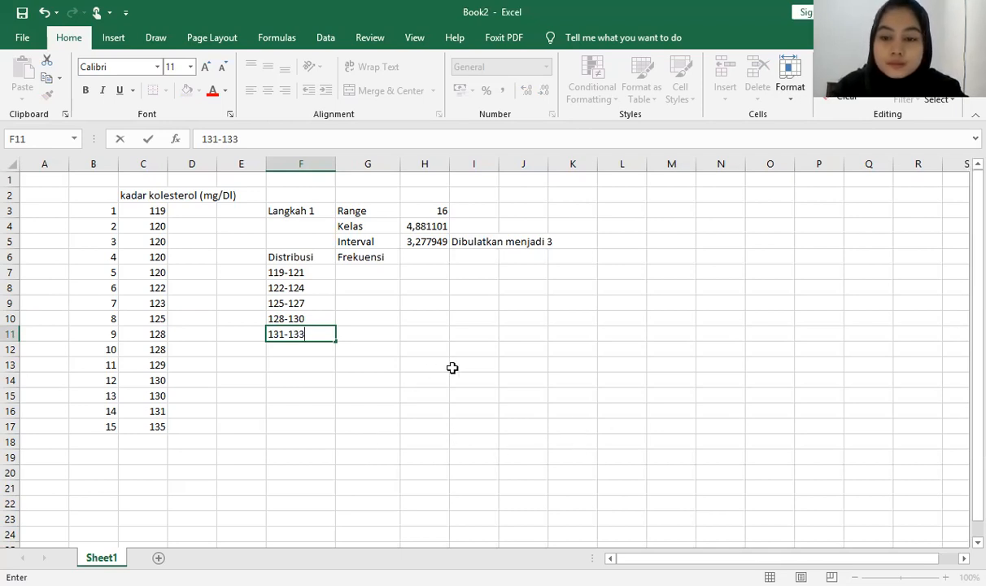
click(324, 355)
text(1)
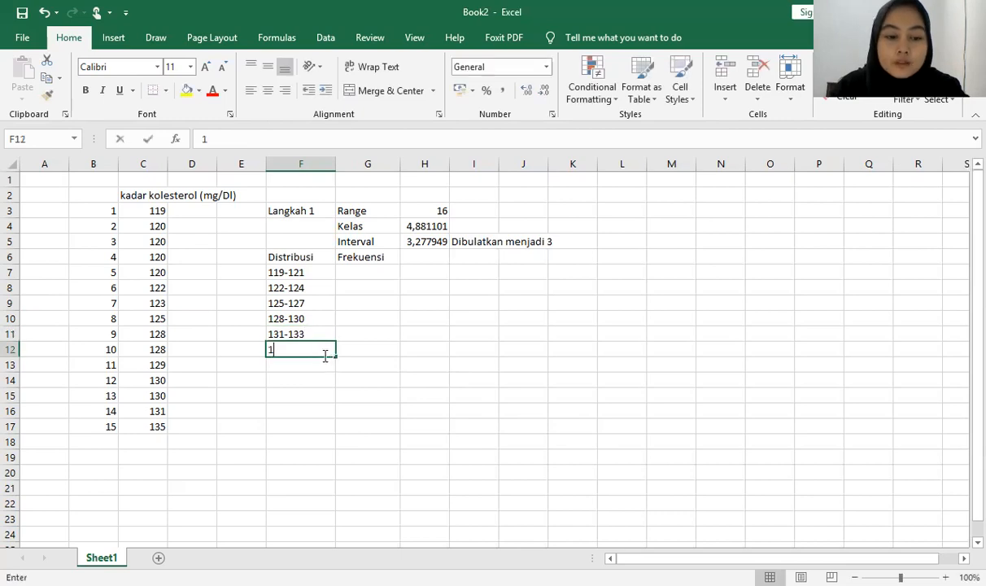
text(34-1)
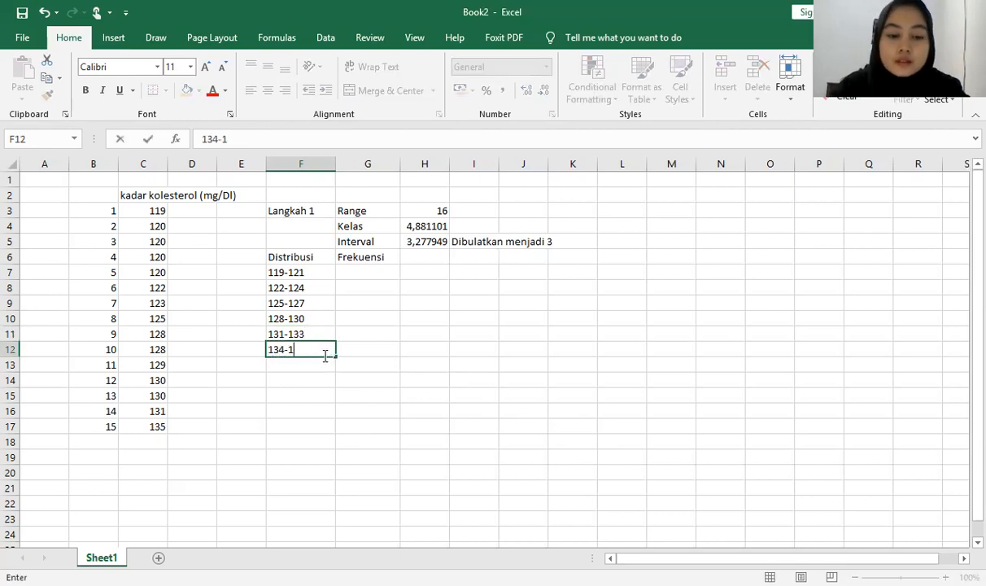
text(36)
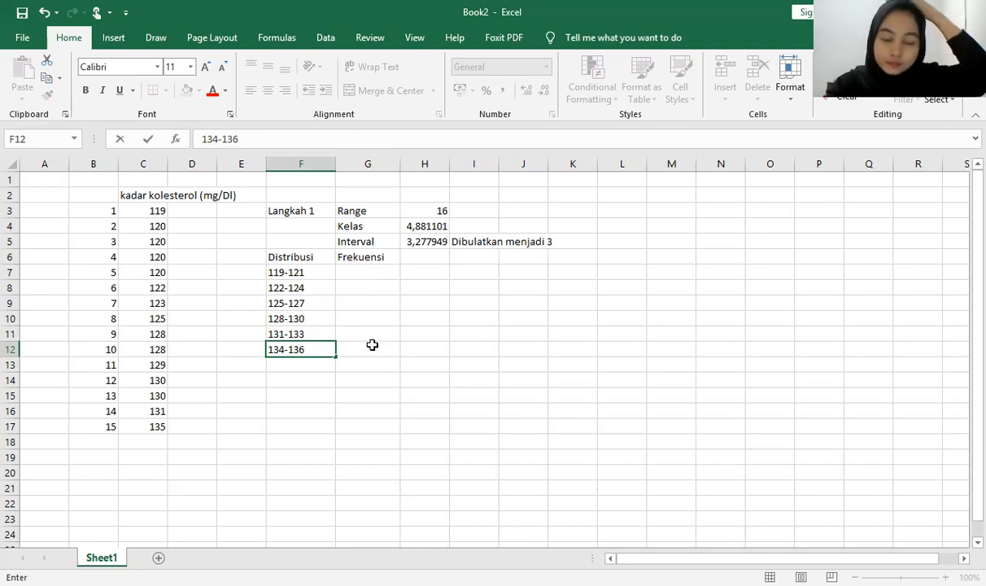
click(362, 271)
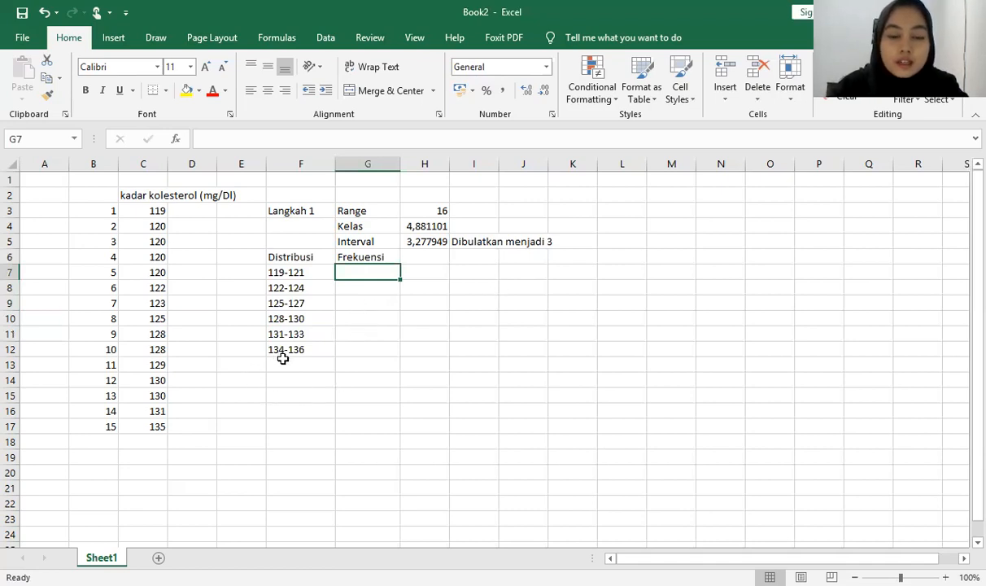
click(283, 359)
click(317, 347)
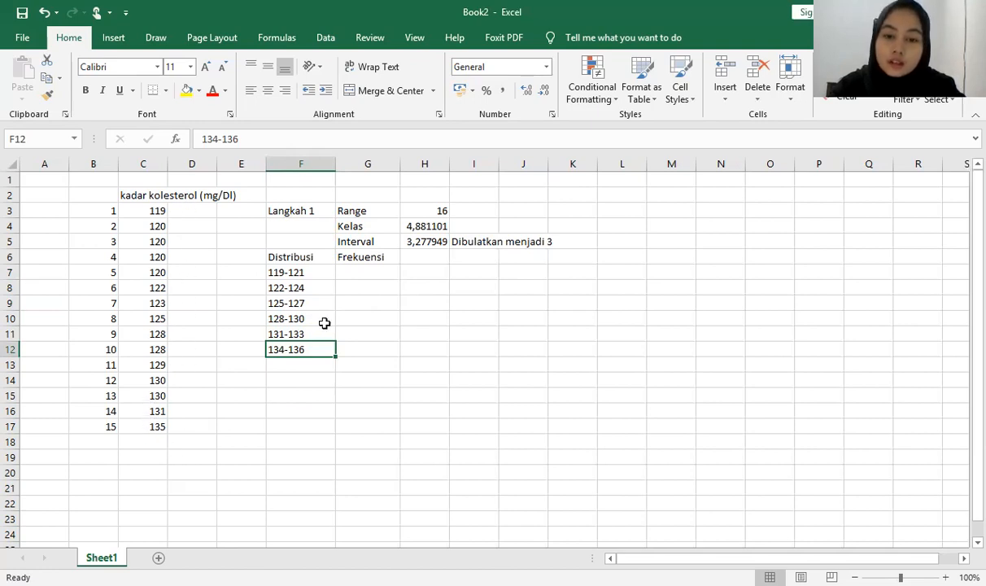
click(379, 273)
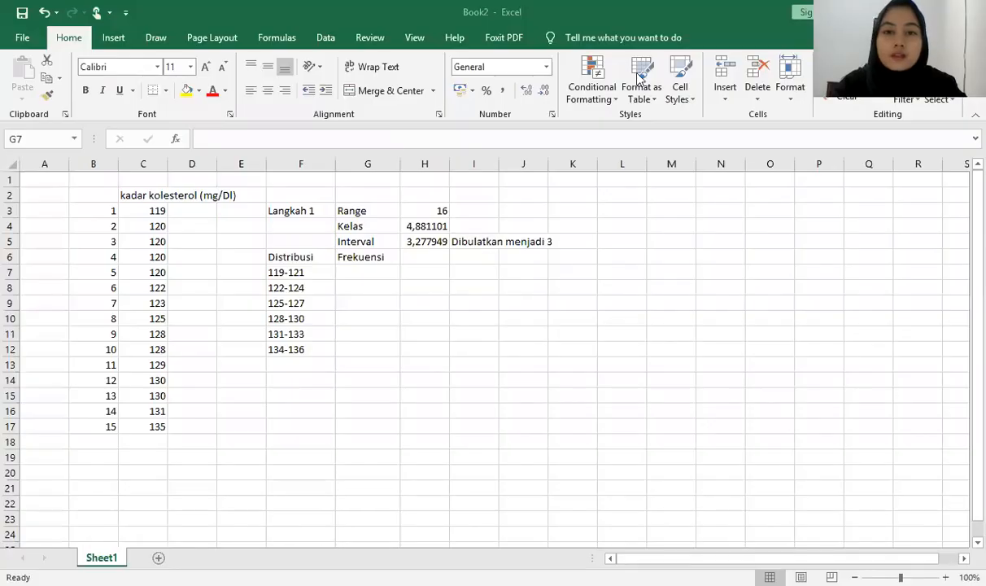
click(348, 271)
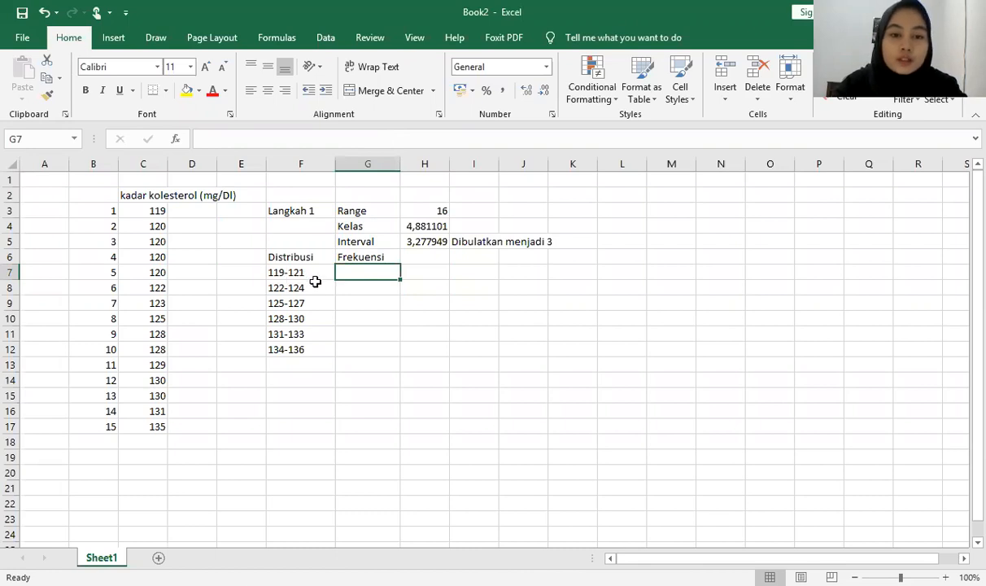
- Count the cholesterol values that fall in class 119-121 and enter the frequency 5 in cell G7
click(155, 210)
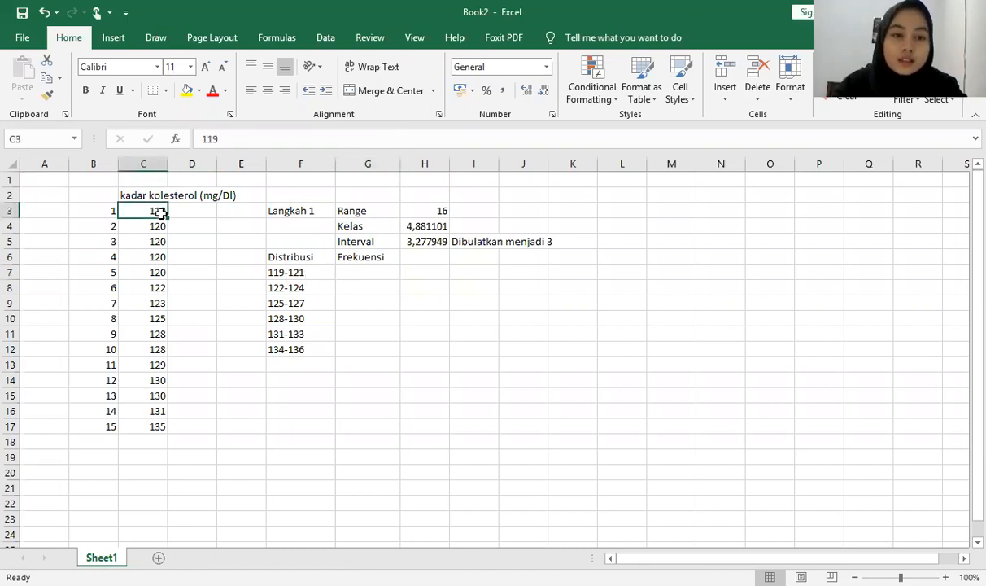
click(158, 228)
click(156, 241)
click(158, 257)
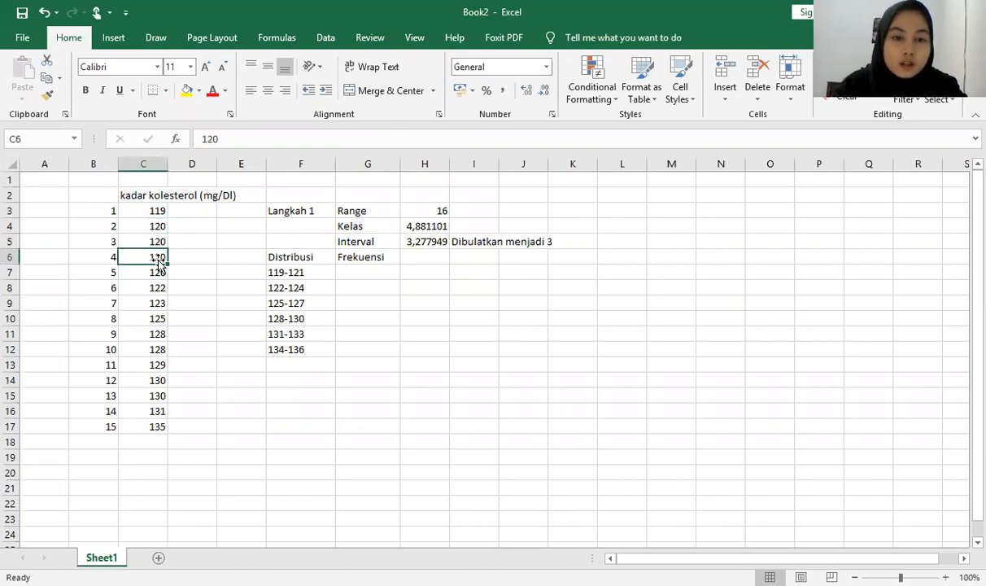
click(159, 269)
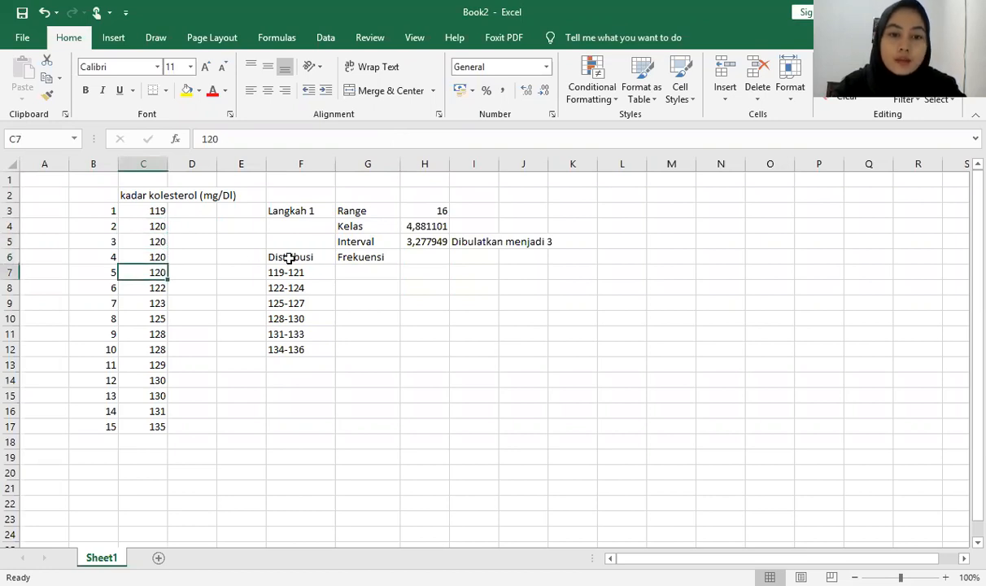
click(352, 273)
text(5)
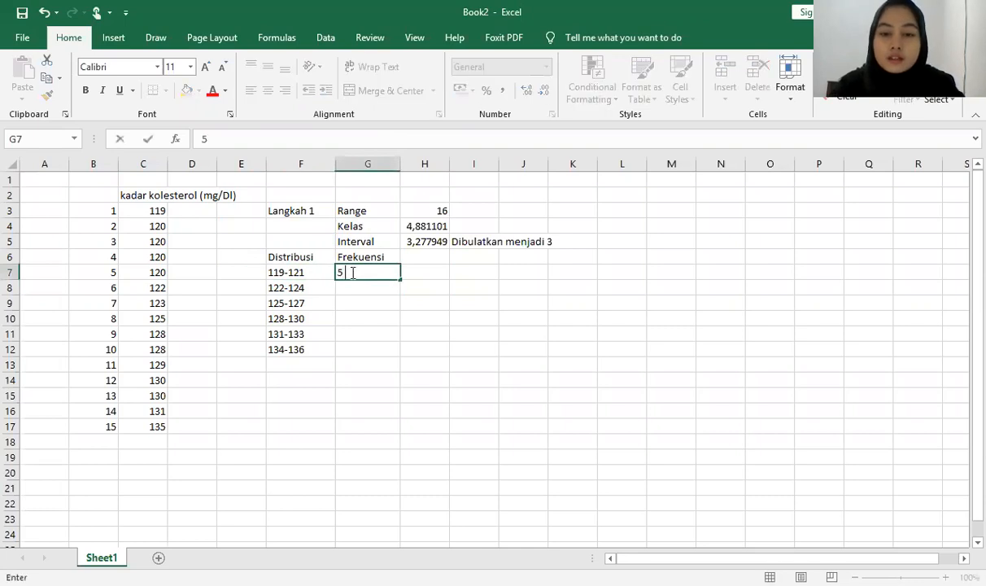
key(Return)
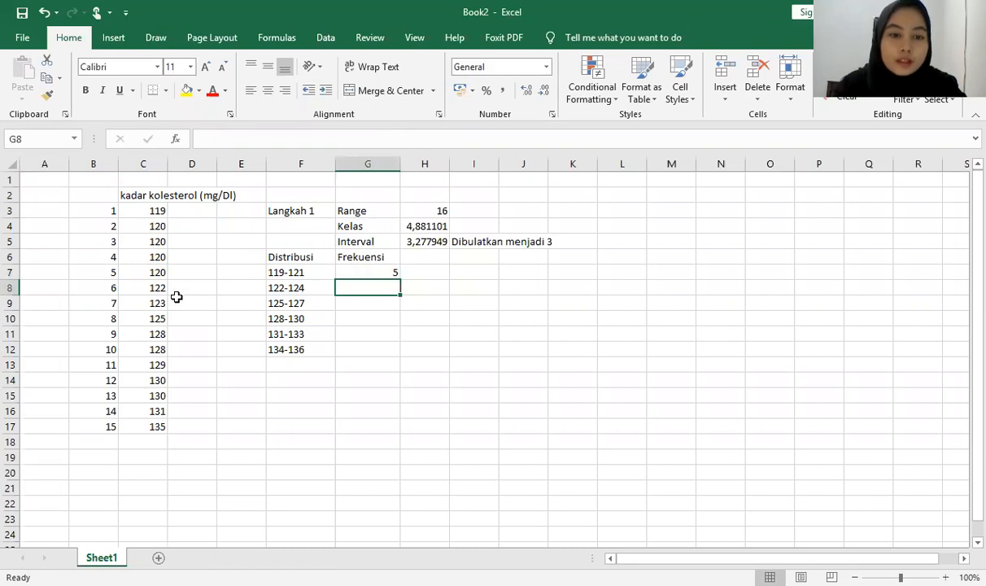
- Count the values that fall in class 122-124 and enter the frequency 2 in cell G8
click(151, 288)
click(157, 304)
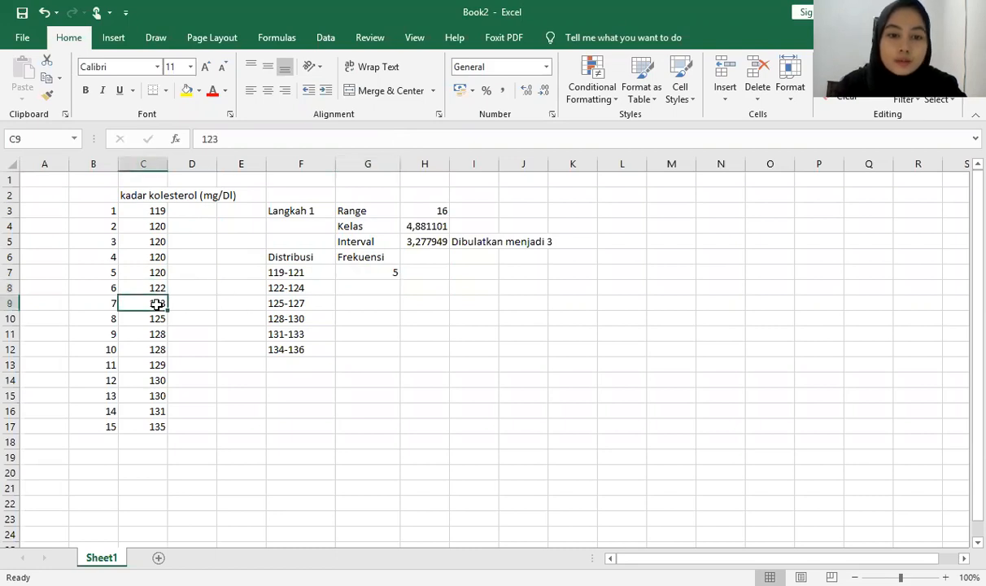
click(370, 293)
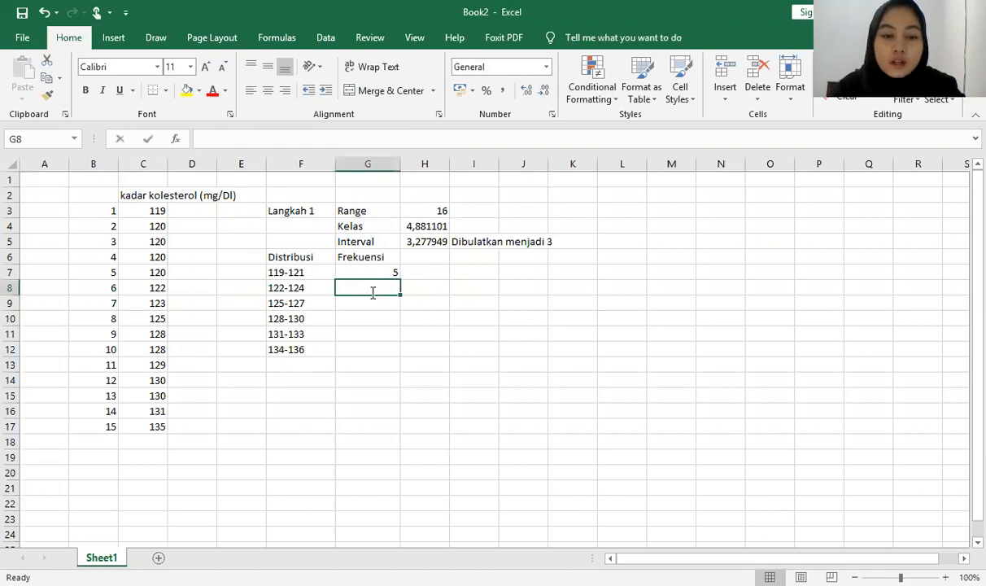
text(2)
key(Return)
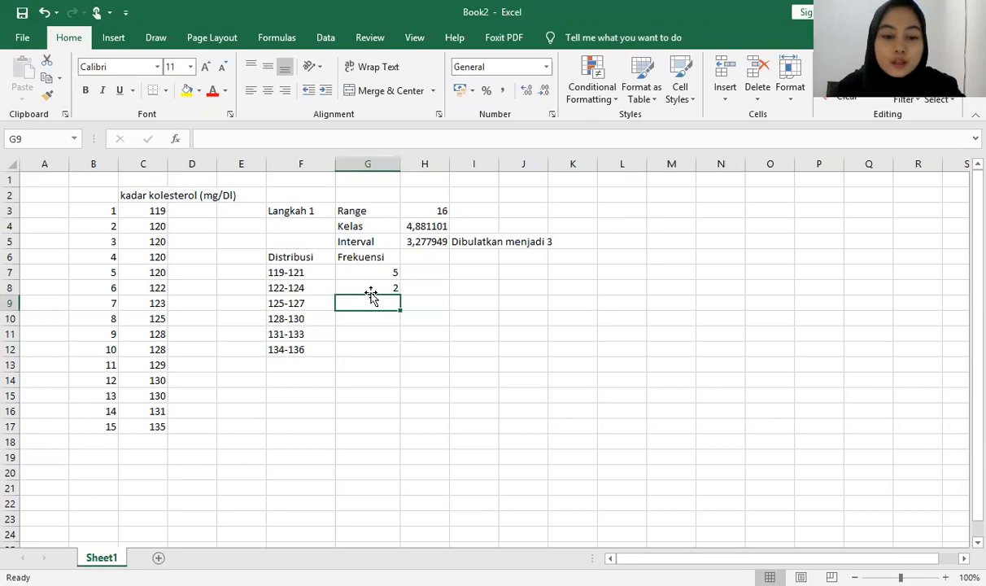
- Enter the frequency 1 for class 125-127 in cell G9 and 5 for class 128-130 in cell G10
text(1)
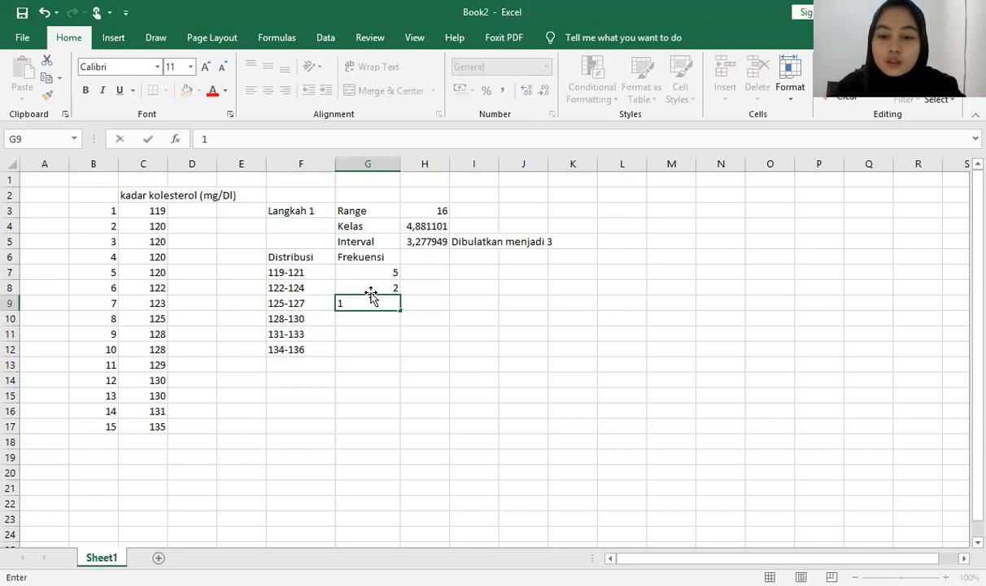
key(Return)
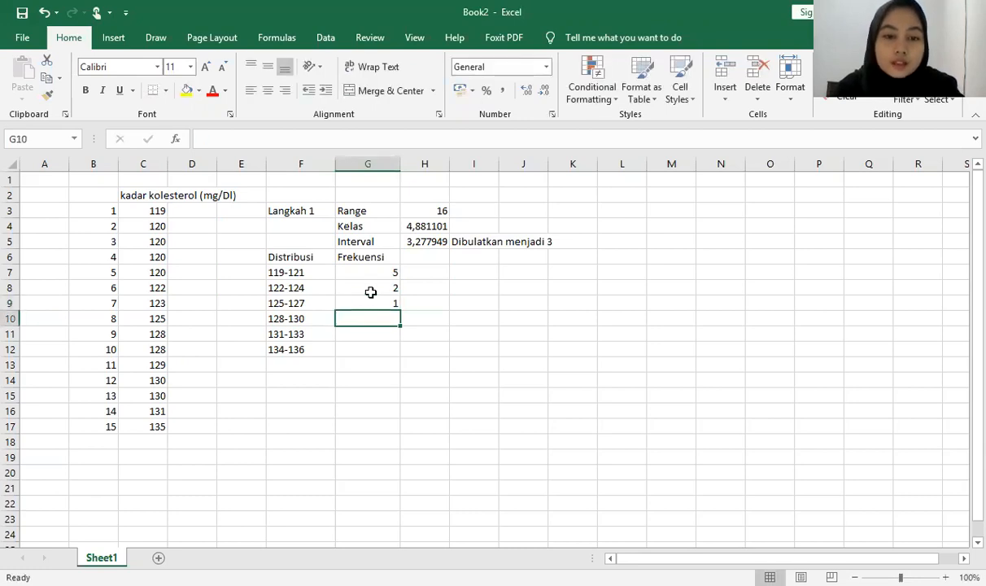
key(Return)
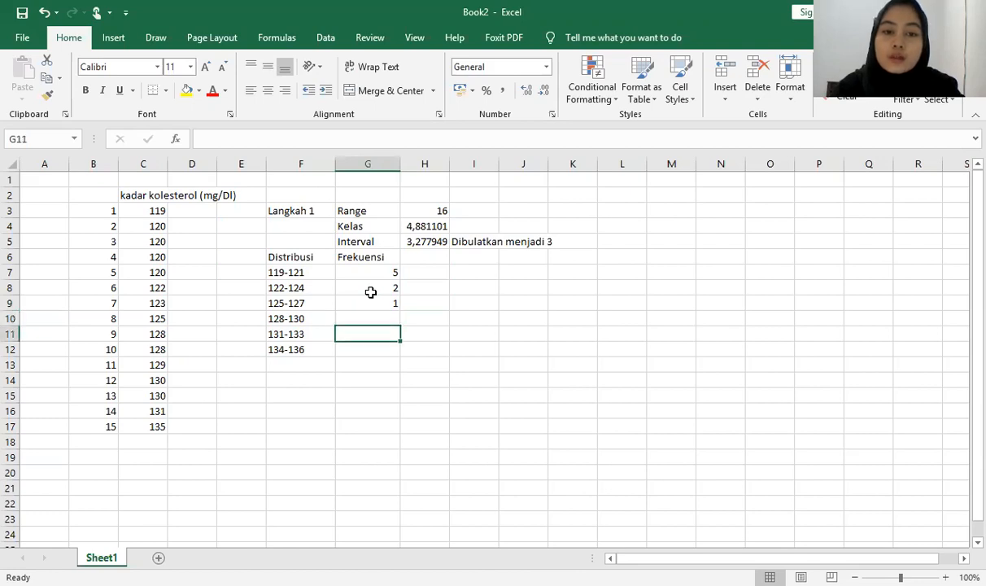
key(Up)
text(5)
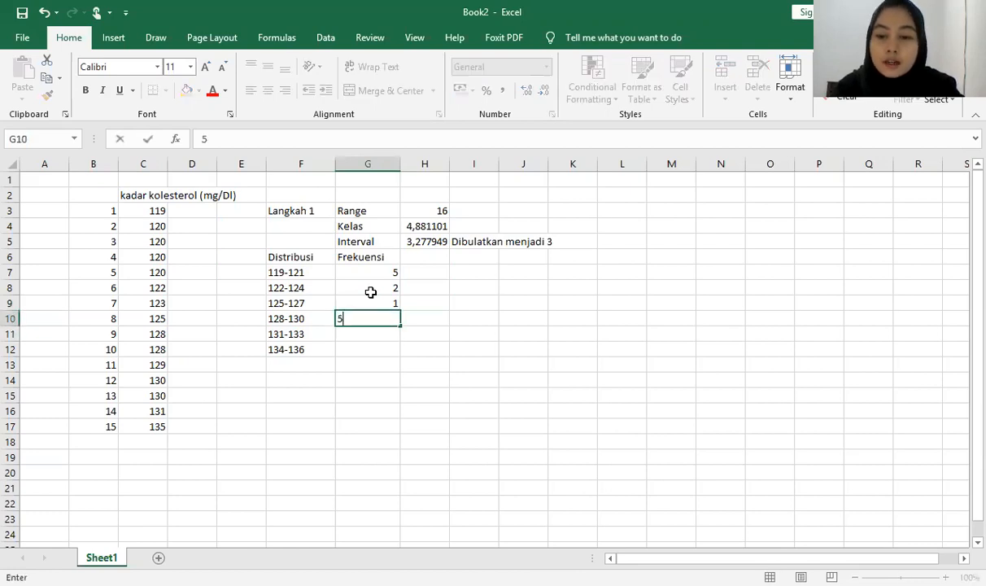
key(Return)
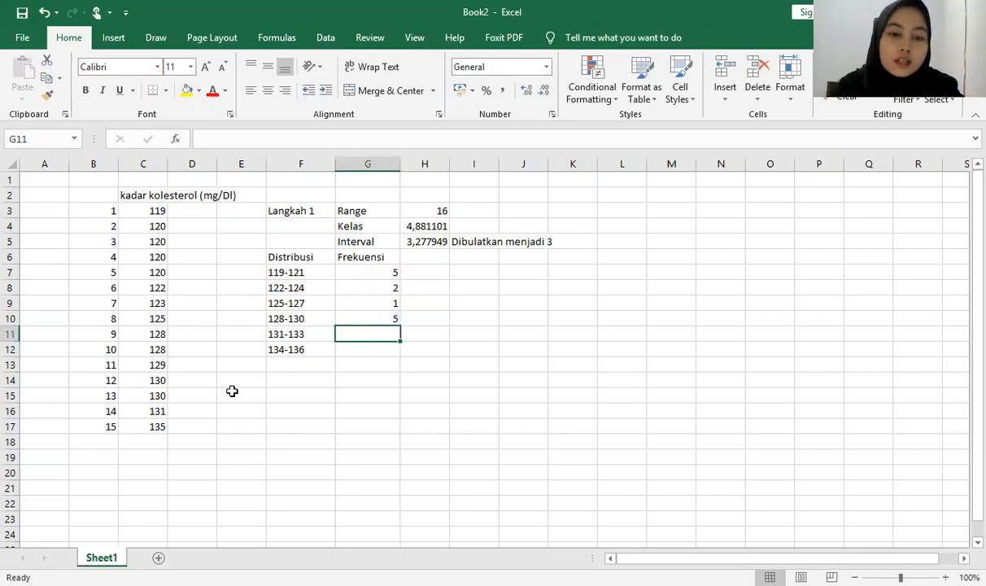
- Enter the frequency 1 for class 131-133 in cell G11 and 1 for class 134-136 in cell G12
text(1)
key(Return)
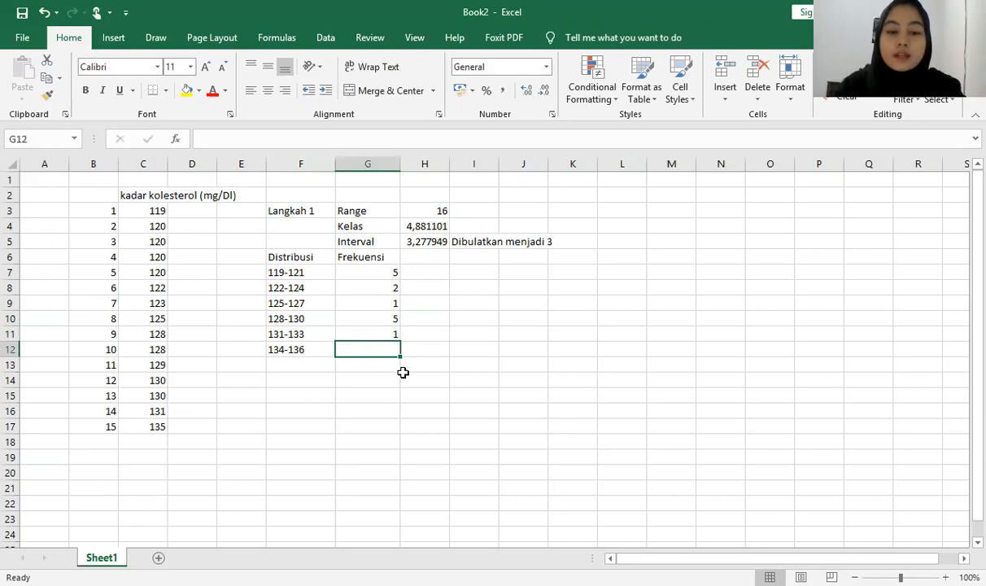
text(1)
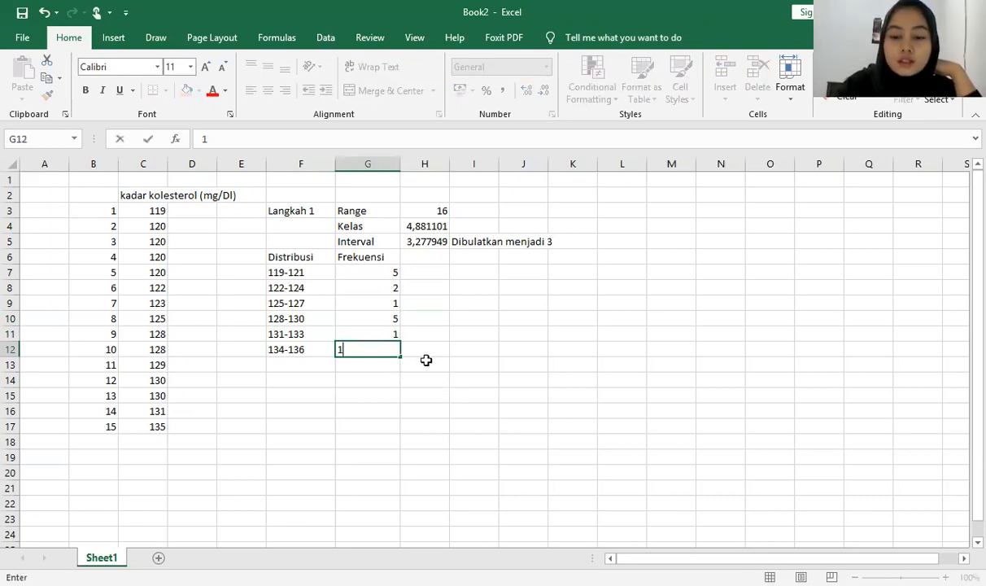
click(415, 409)
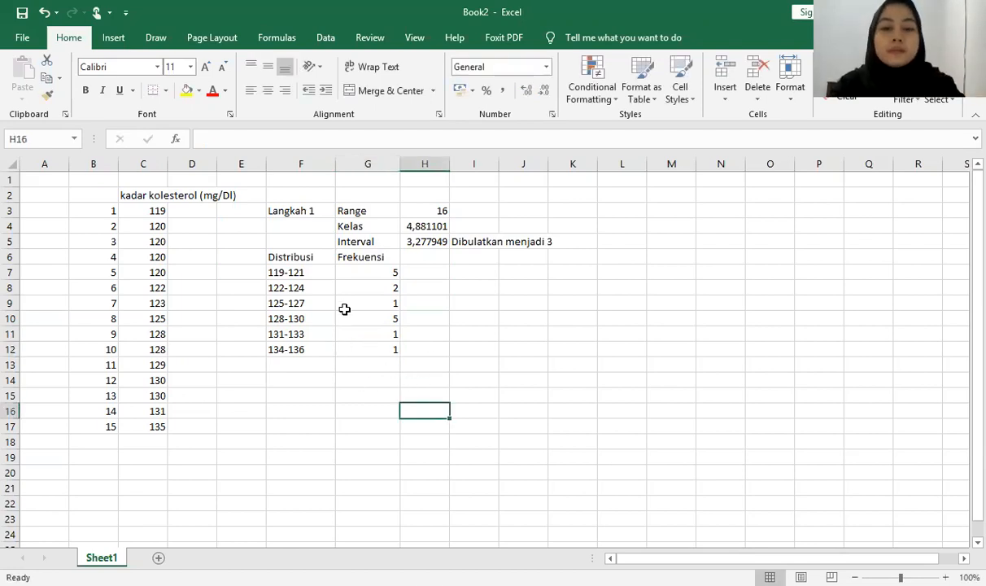
click(281, 258)
drag(280, 258, 388, 363)
click(388, 364)
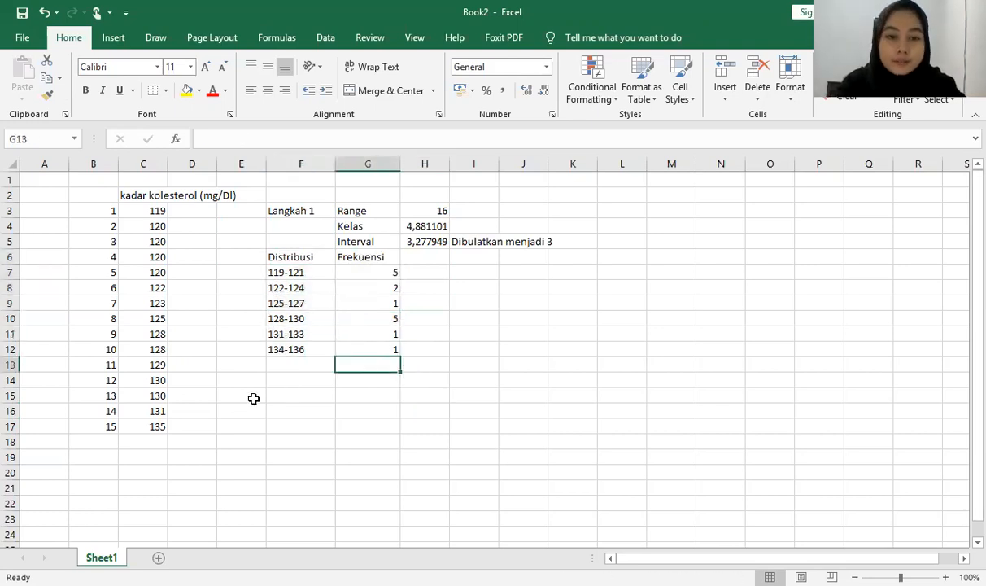
- Enter the label BIN in cell F14, below the frequency table
click(280, 384)
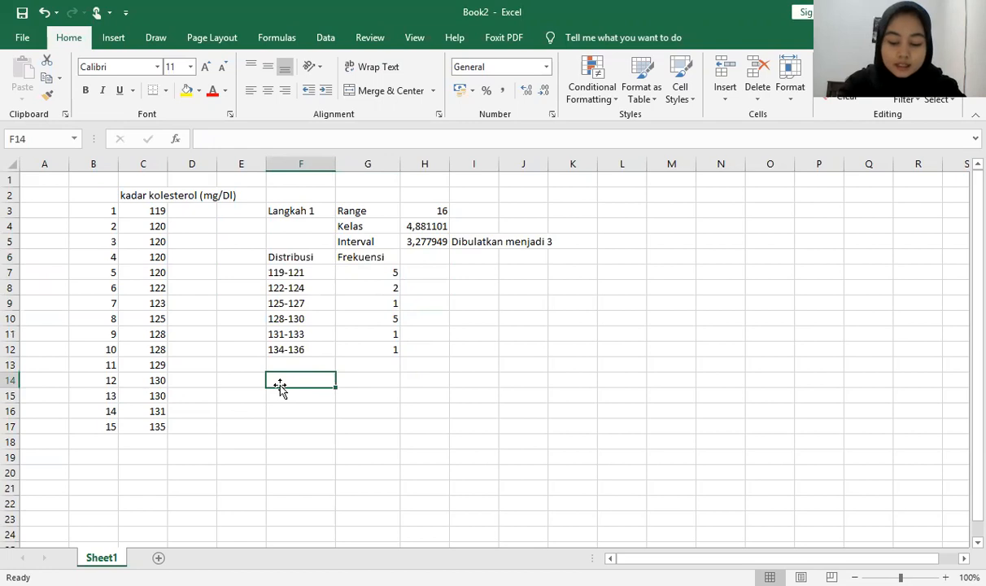
text(b)
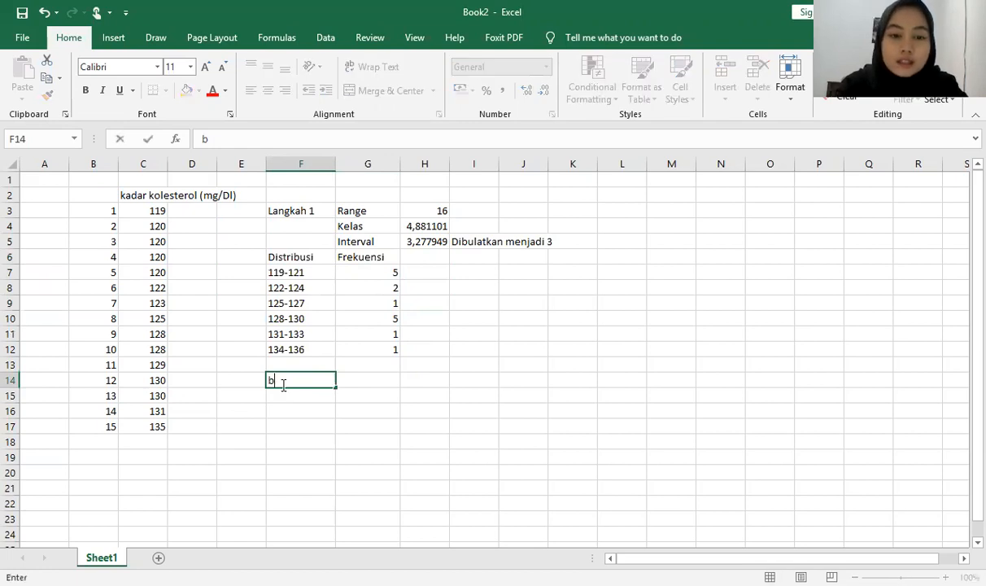
key(BackSpace)
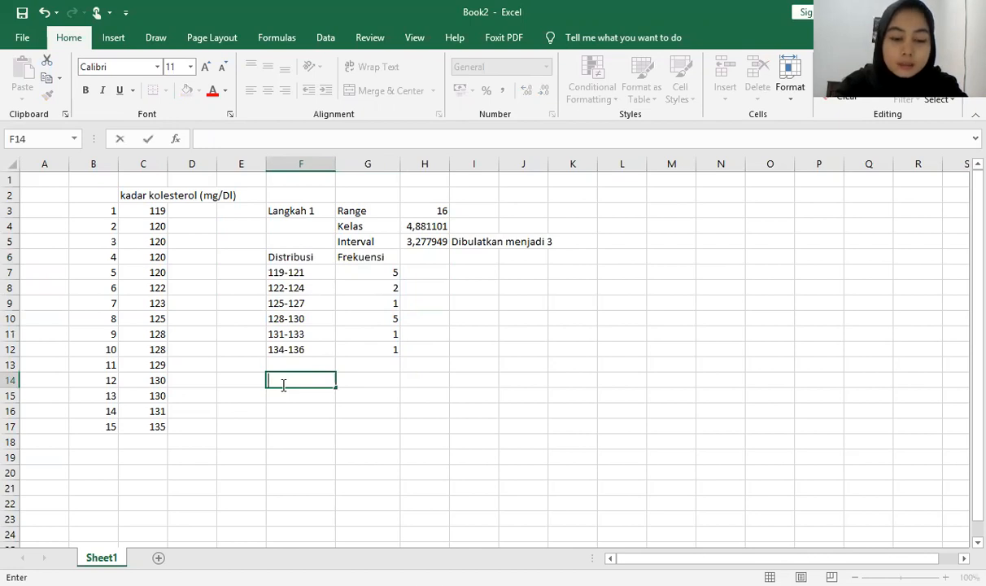
text(BIN)
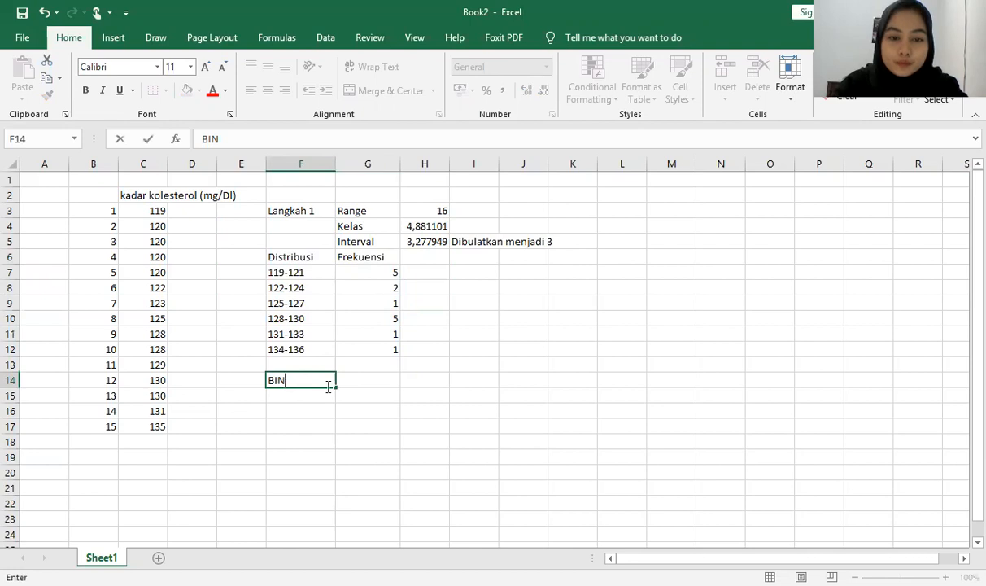
click(356, 385)
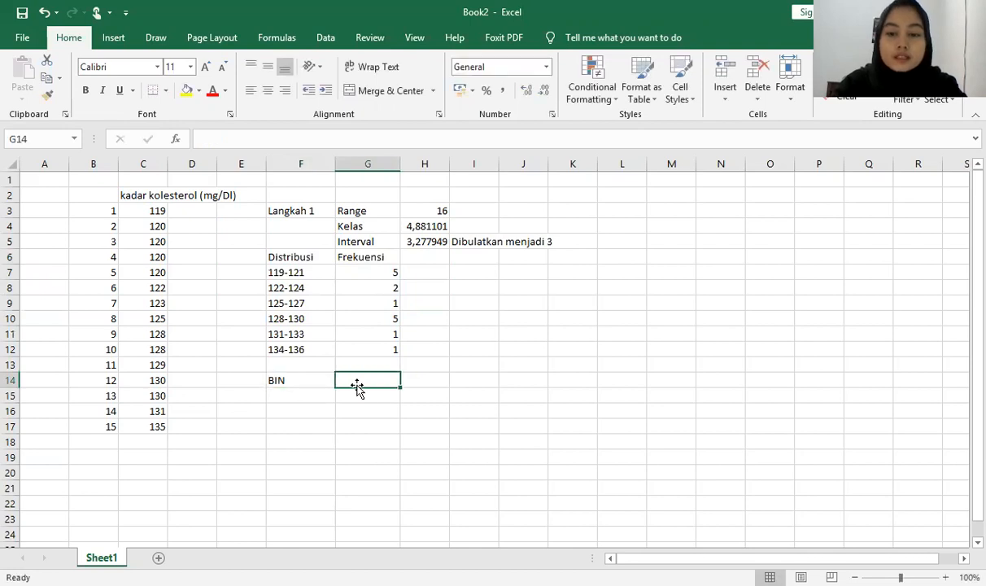
- Enter the upper limits of the first three classes, 121, 124 and 127, as bin values in cells G14 to G16
click(329, 274)
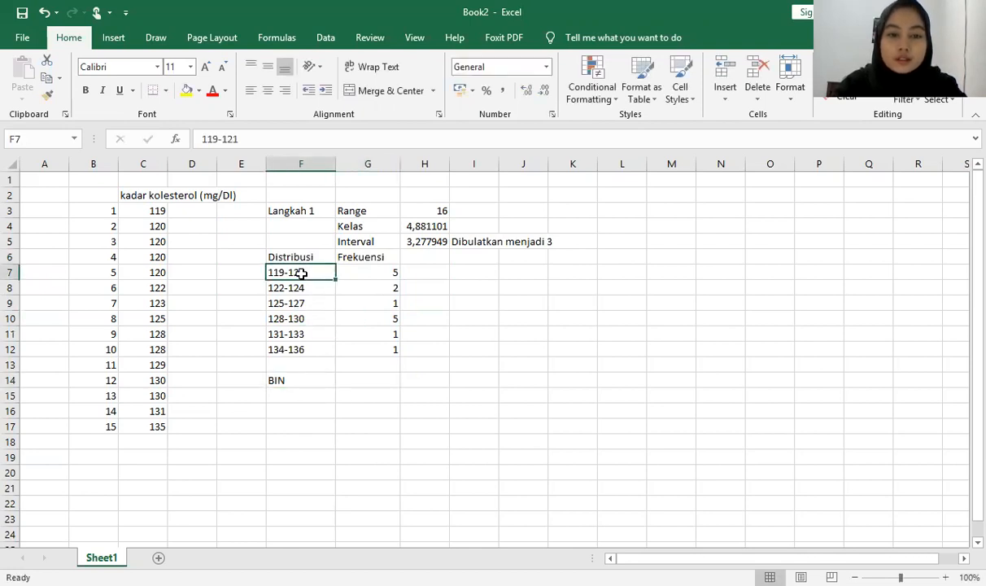
click(354, 380)
text(121)
key(Return)
text(124)
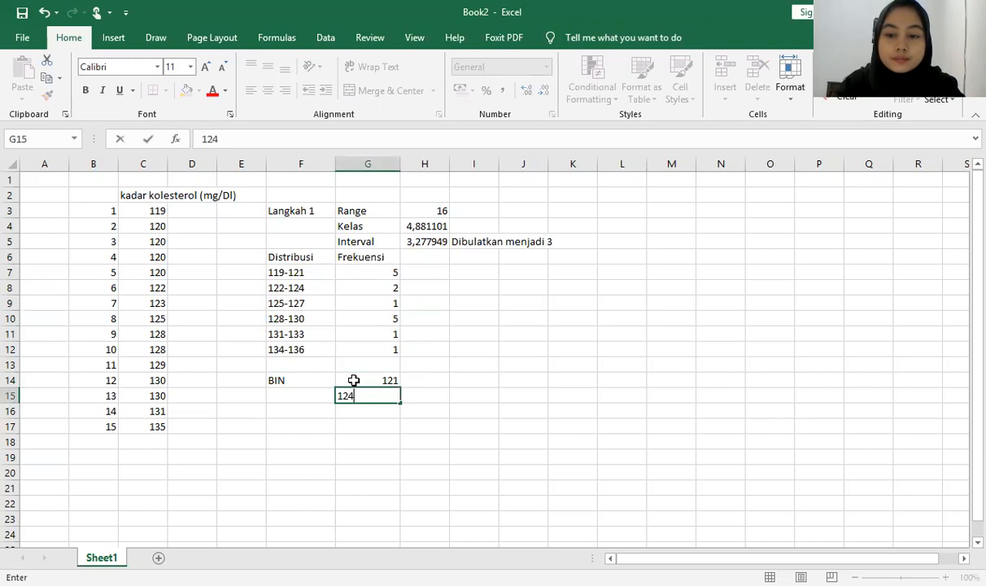
key(Return)
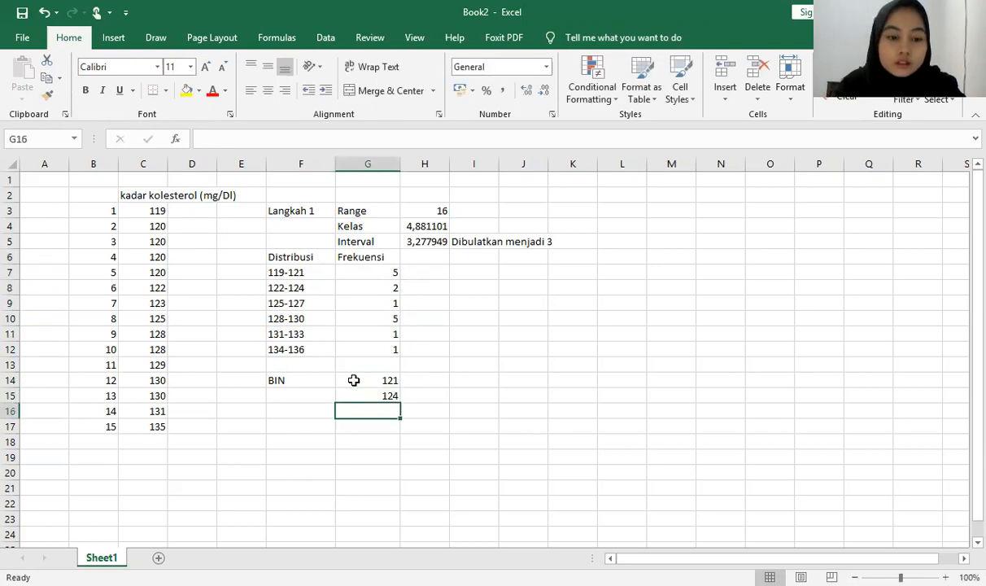
text(127)
key(ctrl+Return)
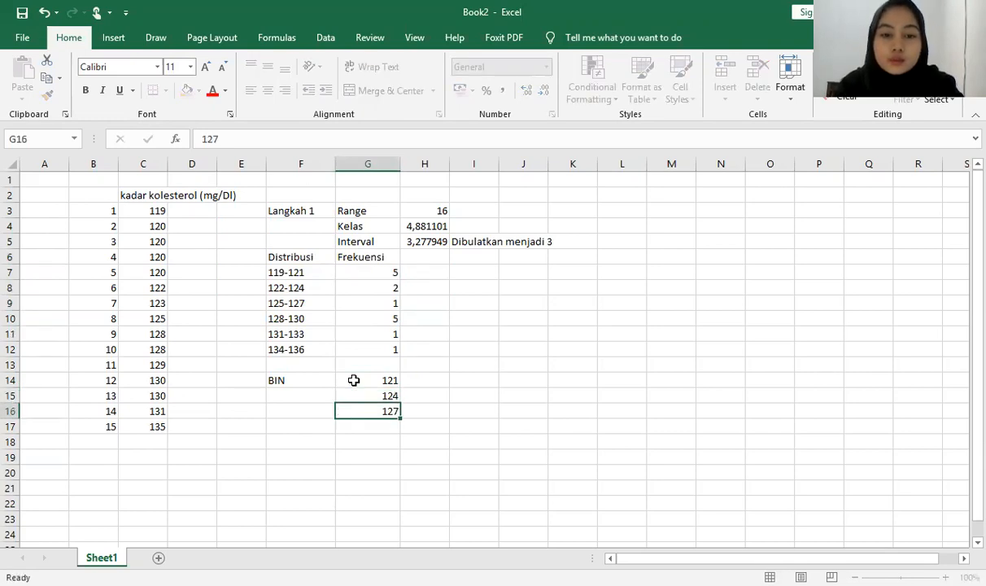
key(Return)
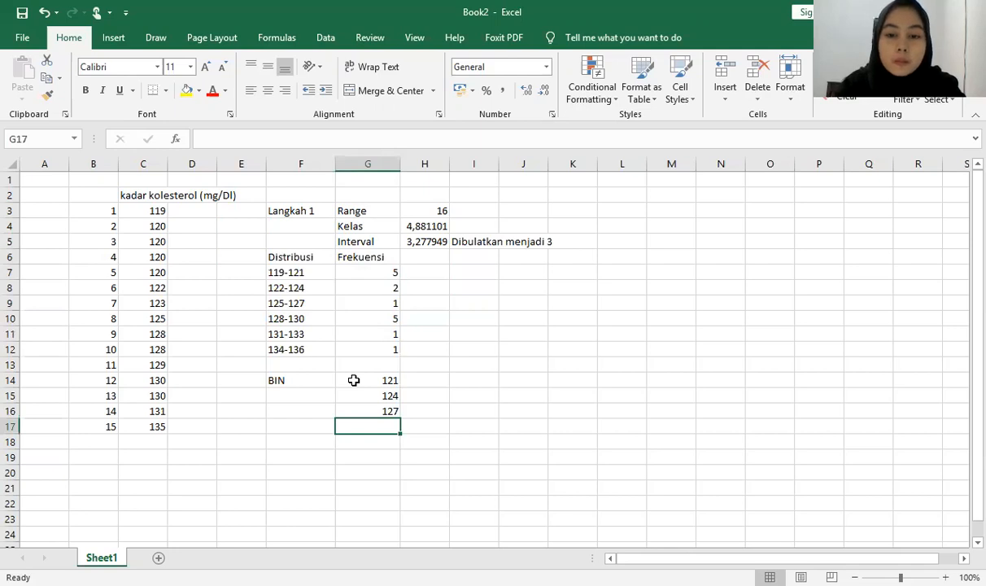
- Enter the upper limits of the last three classes, 130, 133 and 136, as bin values in cells G17 to G19
text(130)
key(Return)
text(133)
key(Return)
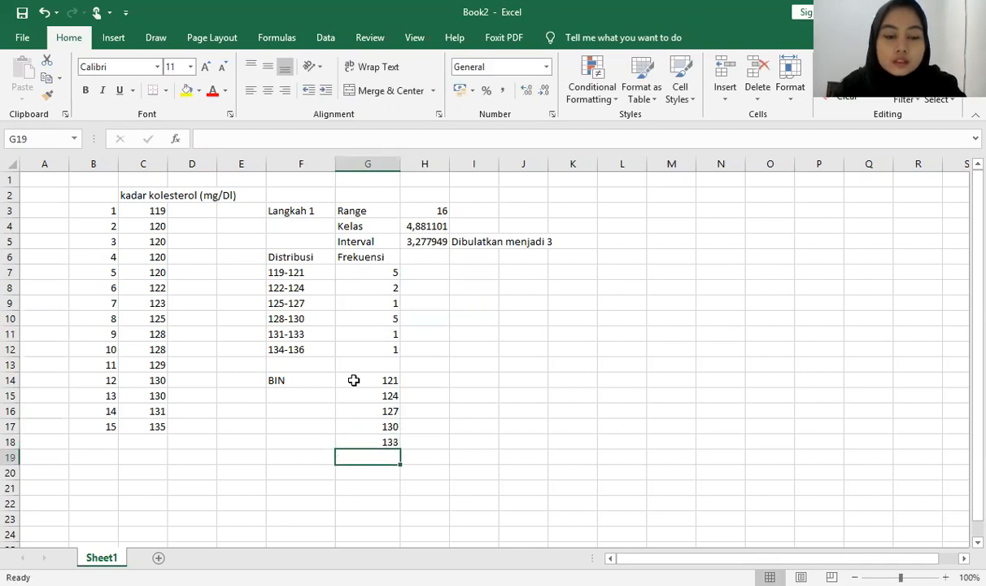
text(136)
key(Return)
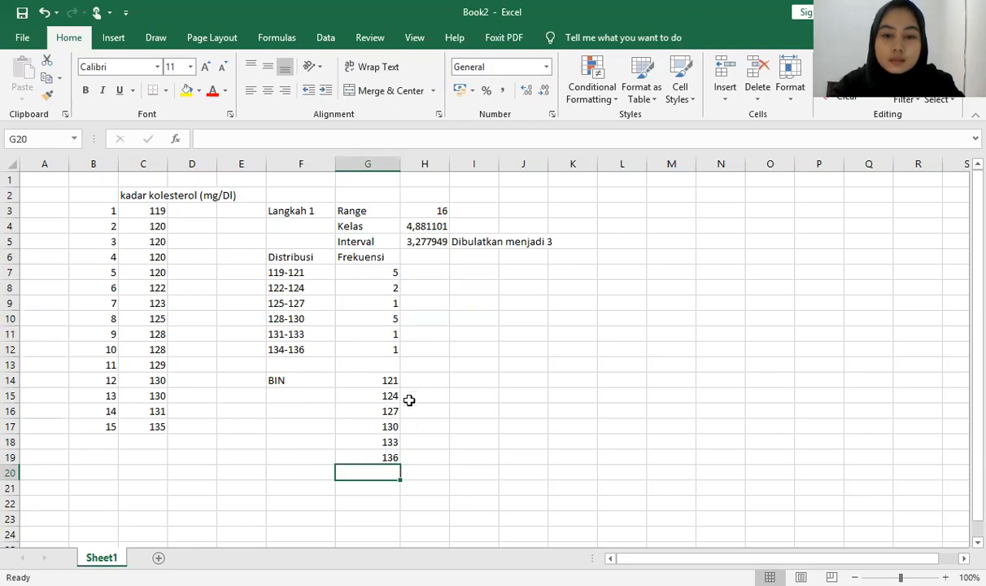
click(302, 439)
click(371, 463)
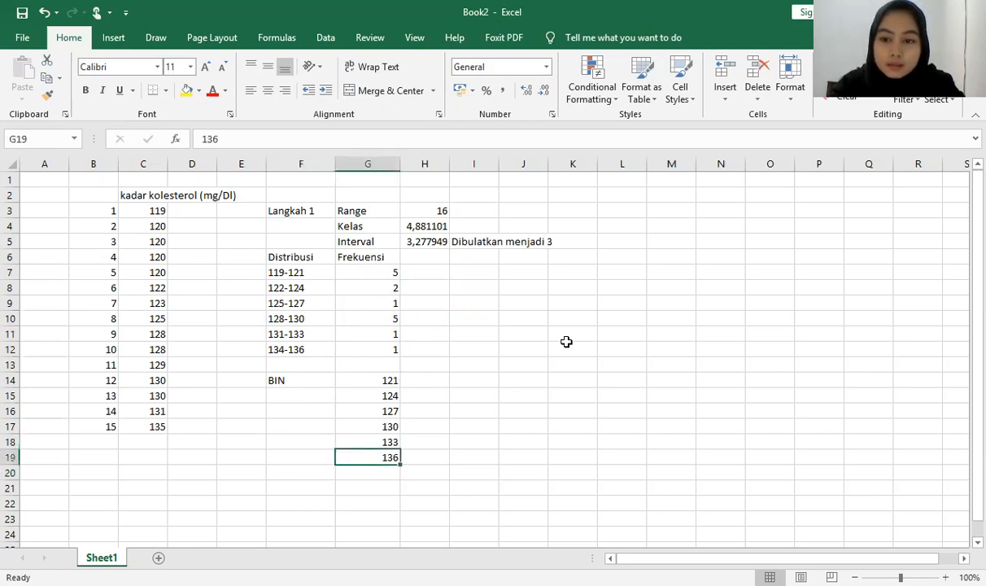
- Start the Histogram tool from Data Analysis and set its input range to the cholesterol values in C3:C17
click(341, 44)
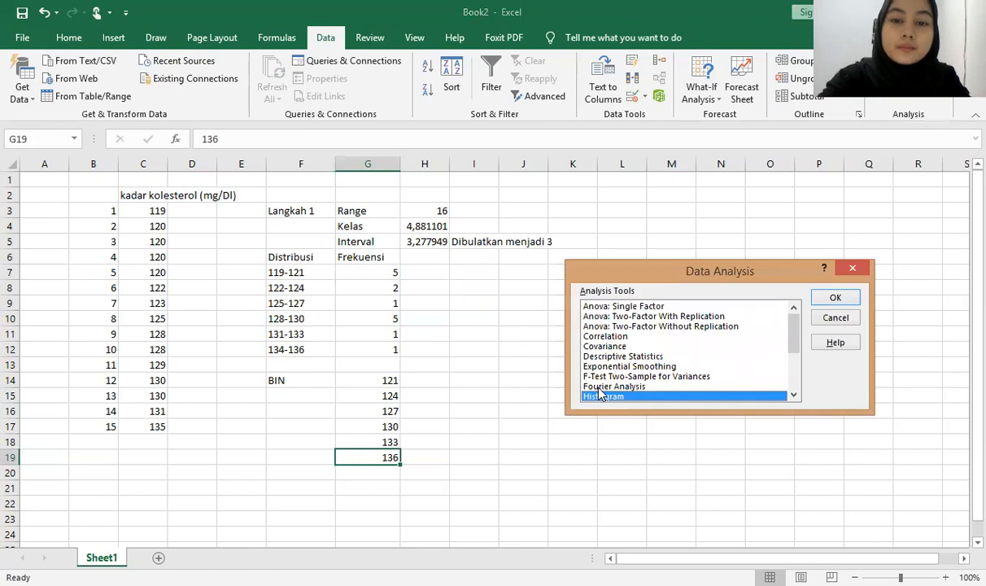
click(824, 294)
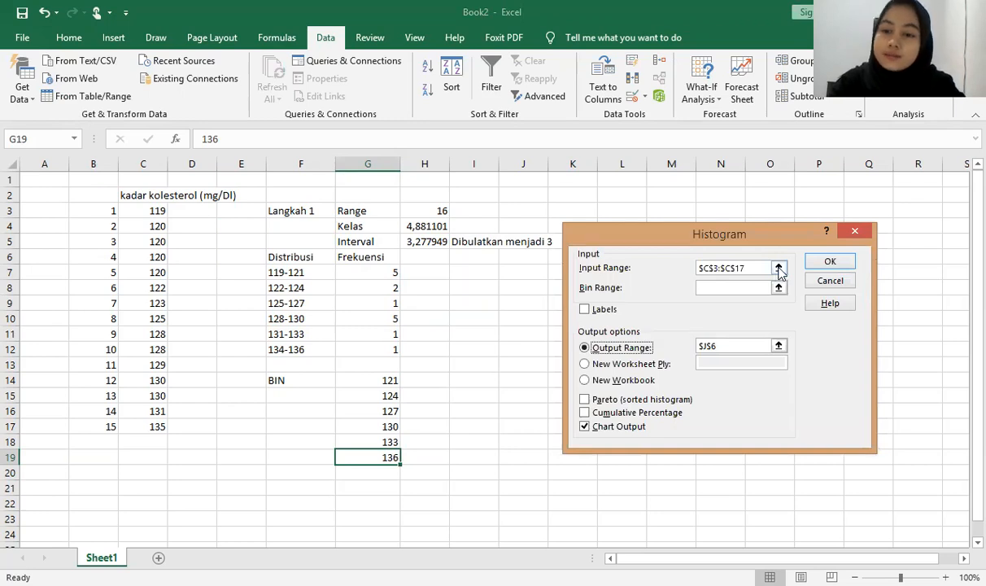
click(780, 269)
click(149, 212)
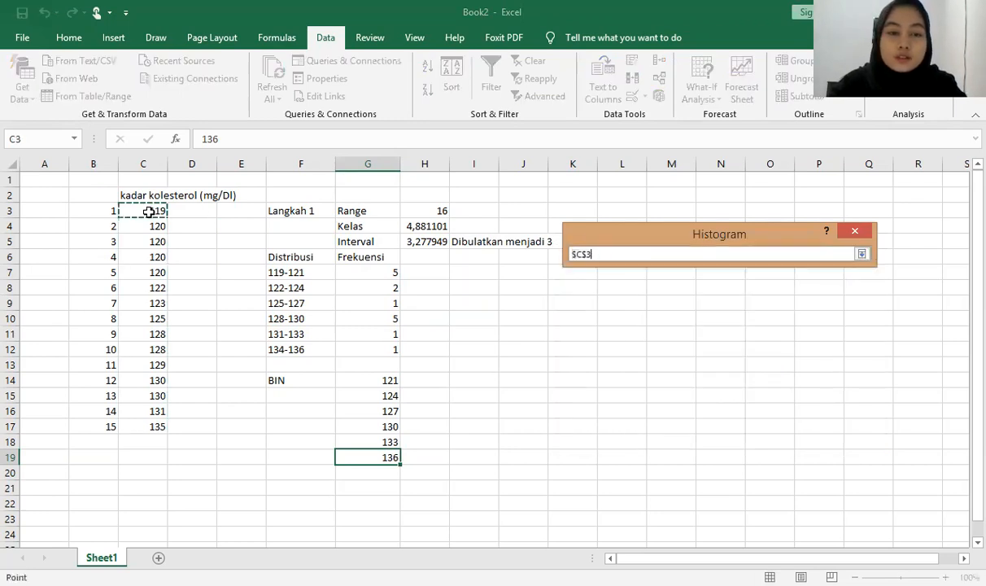
shift+click(145, 422)
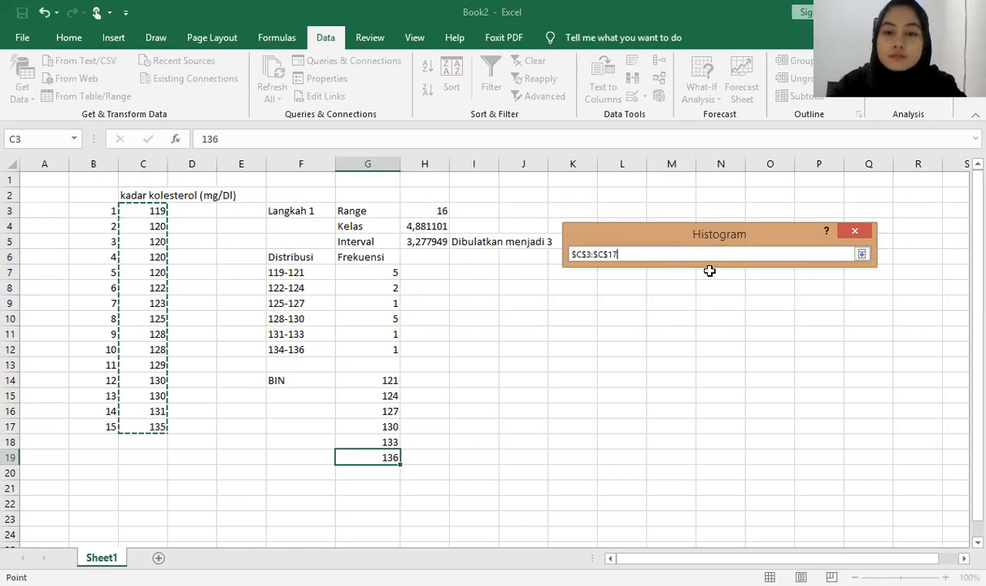
click(861, 255)
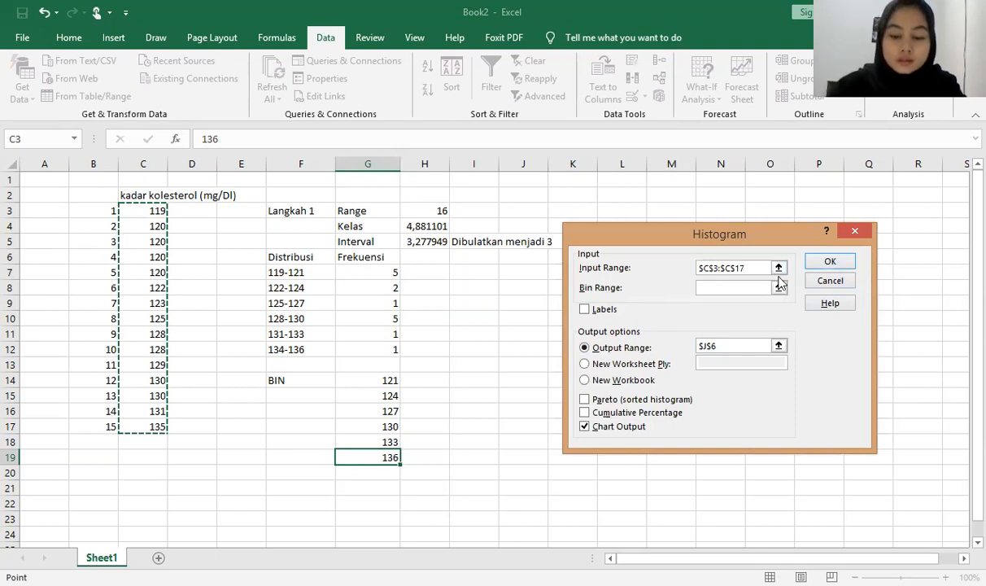
click(852, 228)
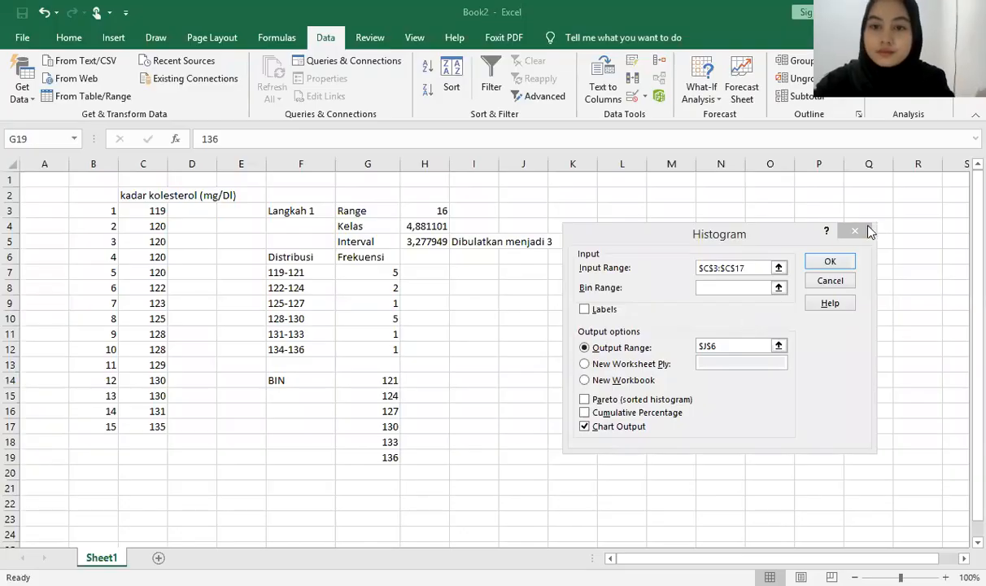
- Set the histogram's output range to cell J7, leave Chart Output enabled, and run the analysis
click(779, 348)
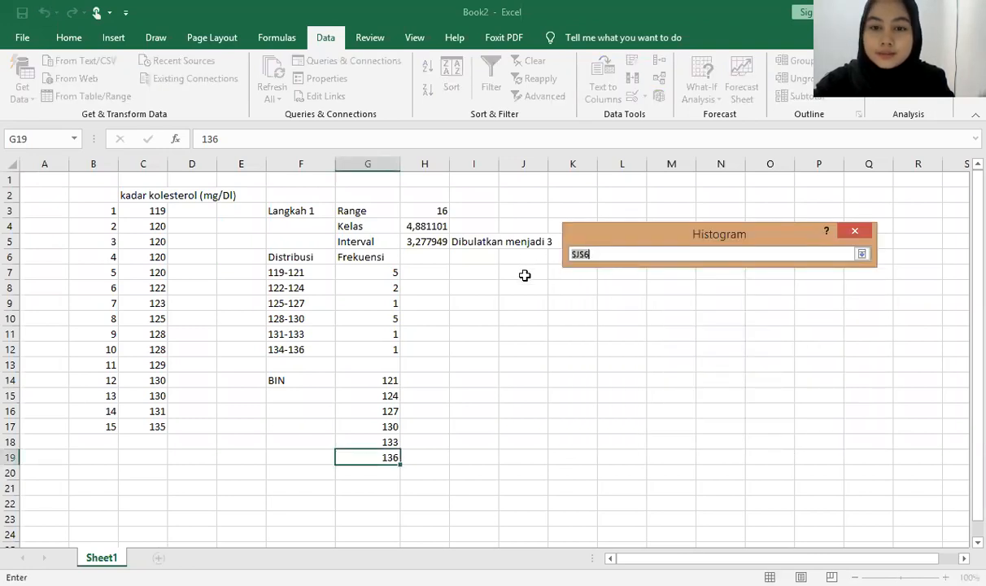
click(526, 276)
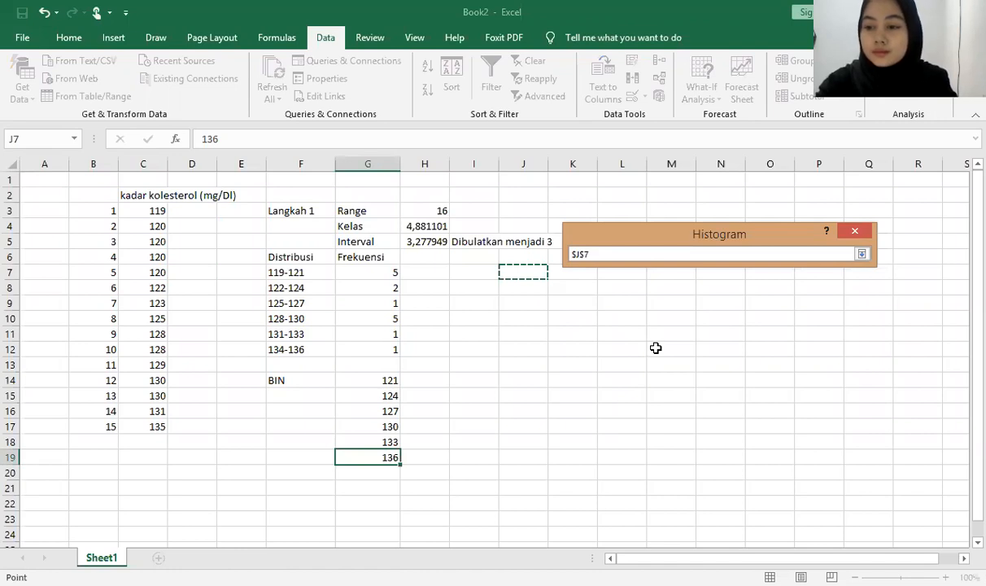
click(861, 256)
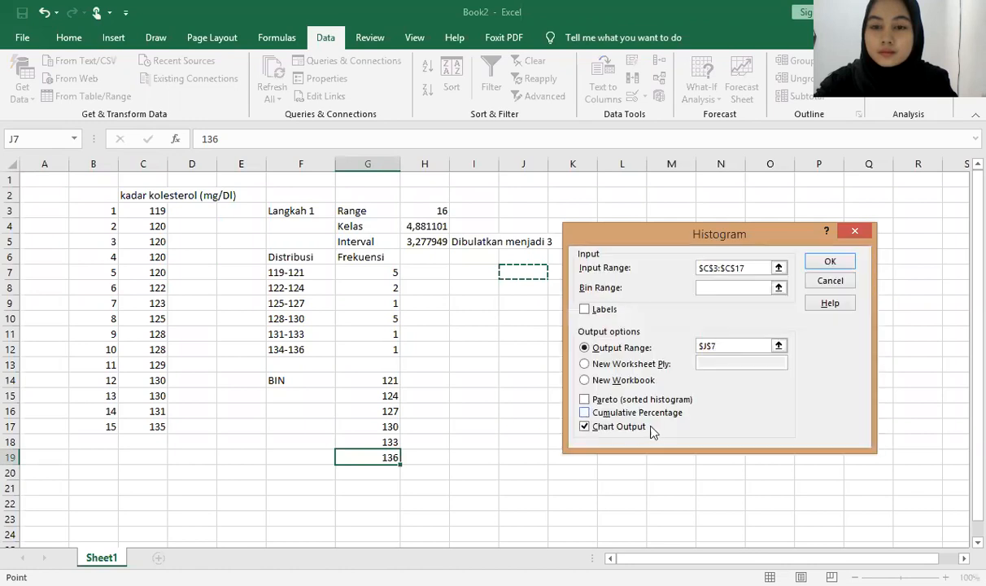
click(585, 426)
click(585, 427)
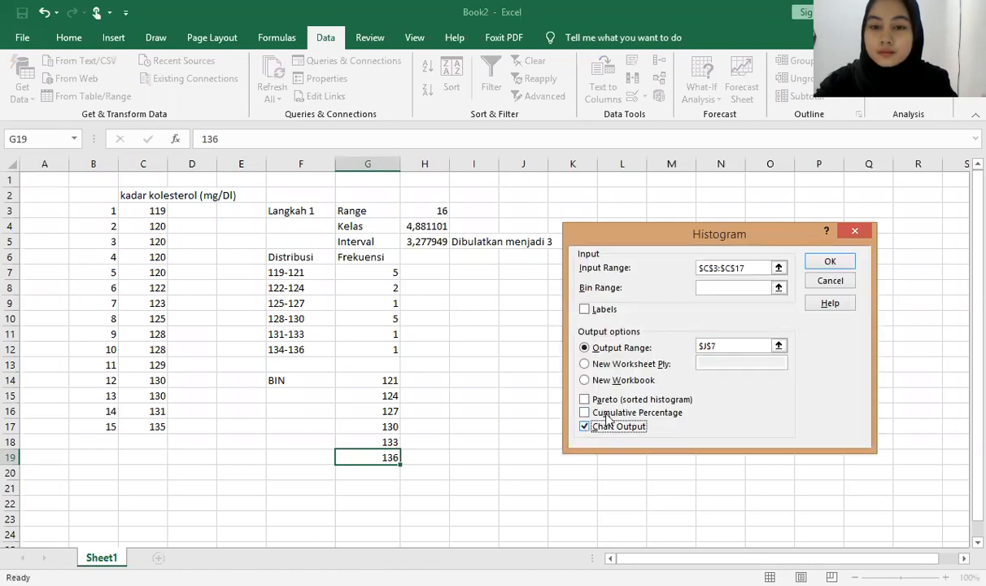
click(824, 267)
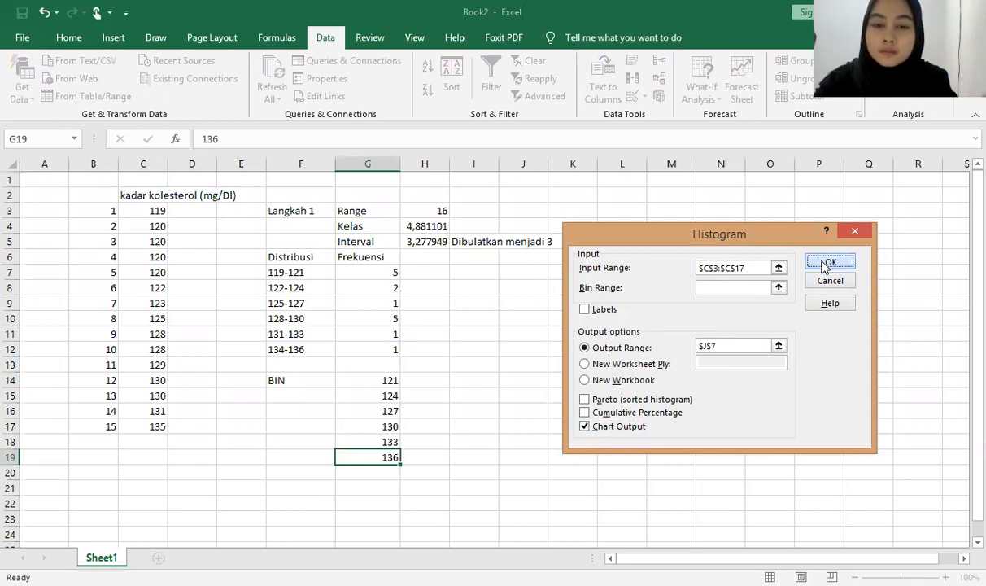